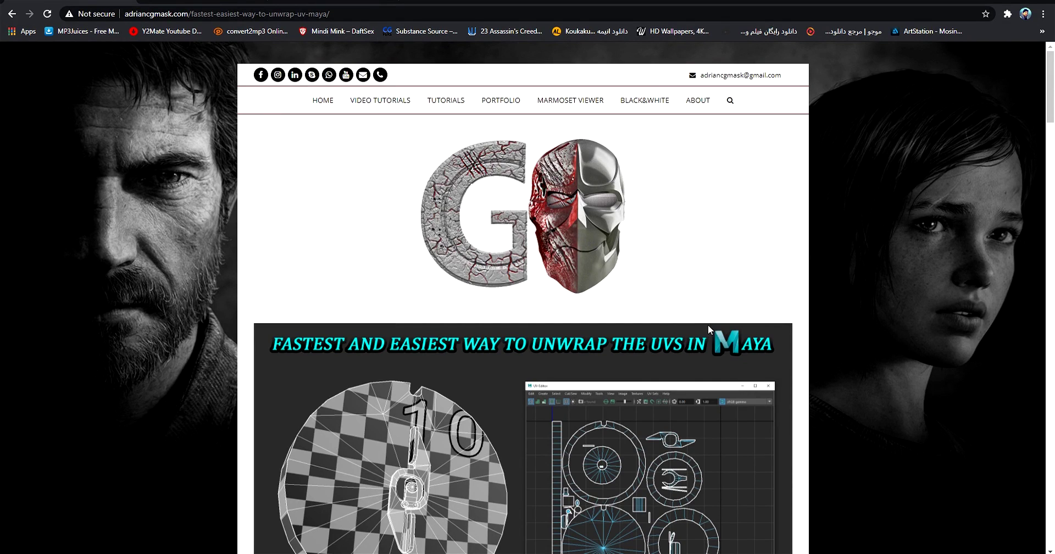
Look over the article page about the fastest and easiest way to unwrap UVs in Maya
{"action": "scroll", "coordinate": [710, 327], "scroll_direction": "down", "scroll_amount": 3}
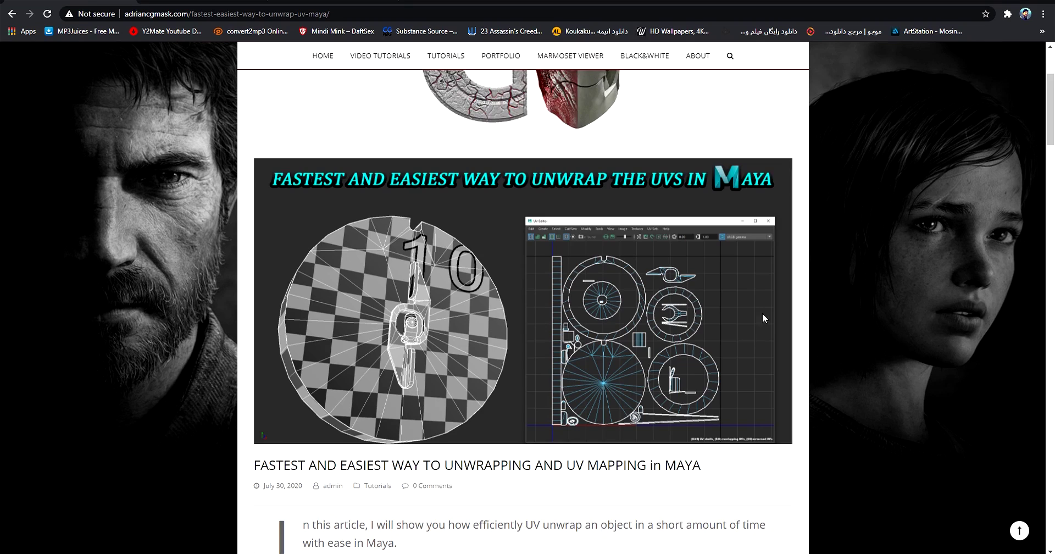
{"action": "scroll", "coordinate": [764, 314], "scroll_direction": "down", "scroll_amount": 2}
{"action": "scroll", "coordinate": [733, 329], "scroll_direction": "up", "scroll_amount": 5}
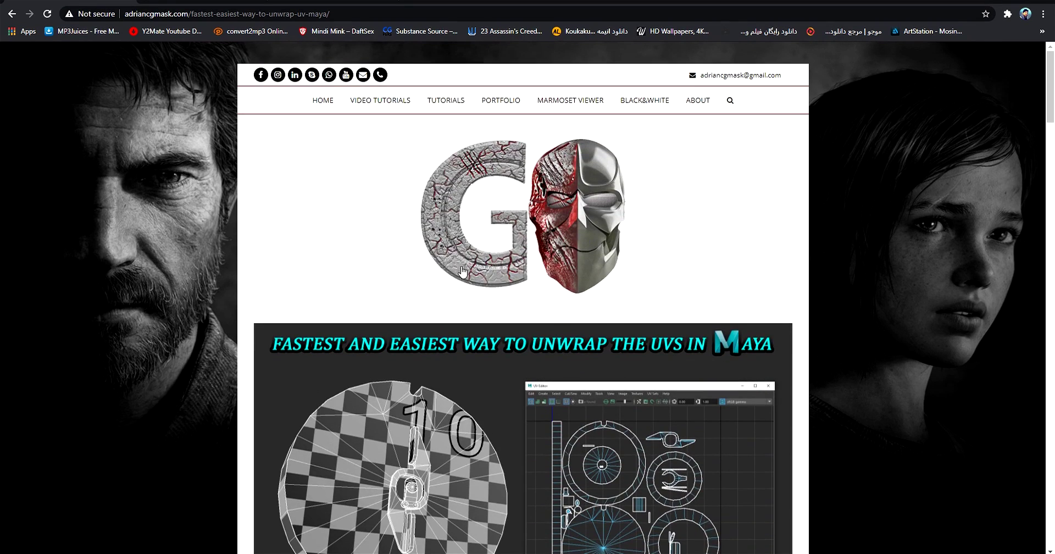
{"action": "scroll", "coordinate": [311, 120], "scroll_direction": "down", "scroll_amount": 3}
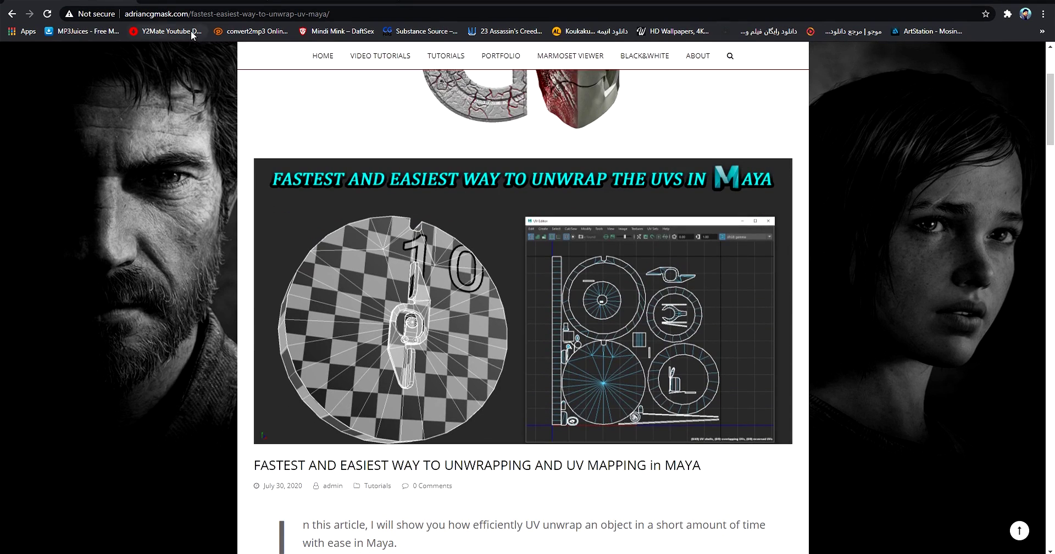
{"action": "scroll", "coordinate": [312, 148], "scroll_direction": "up", "scroll_amount": 3}
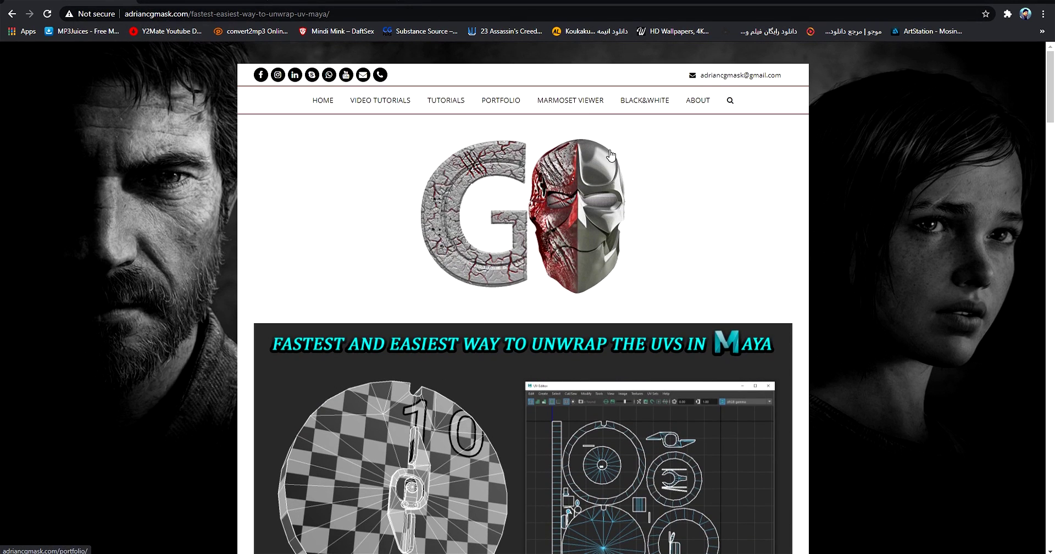
{"action": "scroll", "coordinate": [624, 295], "scroll_direction": "down", "scroll_amount": 2}
{"action": "scroll", "coordinate": [624, 294], "scroll_direction": "up", "scroll_amount": 2}
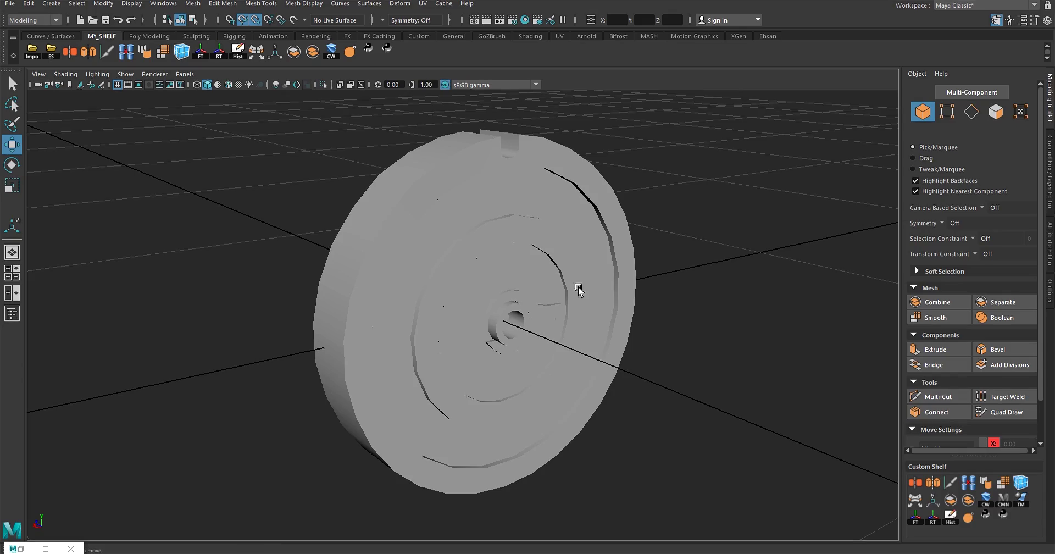
Select the disc model and examine its wireframe topology on both the front and back sides
{"action": "left_click", "coordinate": [533, 292]}
{"action": "key", "text": "f"}
{"action": "left_click_drag", "start_coordinate": [519, 308], "coordinate": [657, 309], "text": "alt"}
{"action": "right_click_drag", "start_coordinate": [648, 314], "coordinate": [584, 245], "text": "alt"}
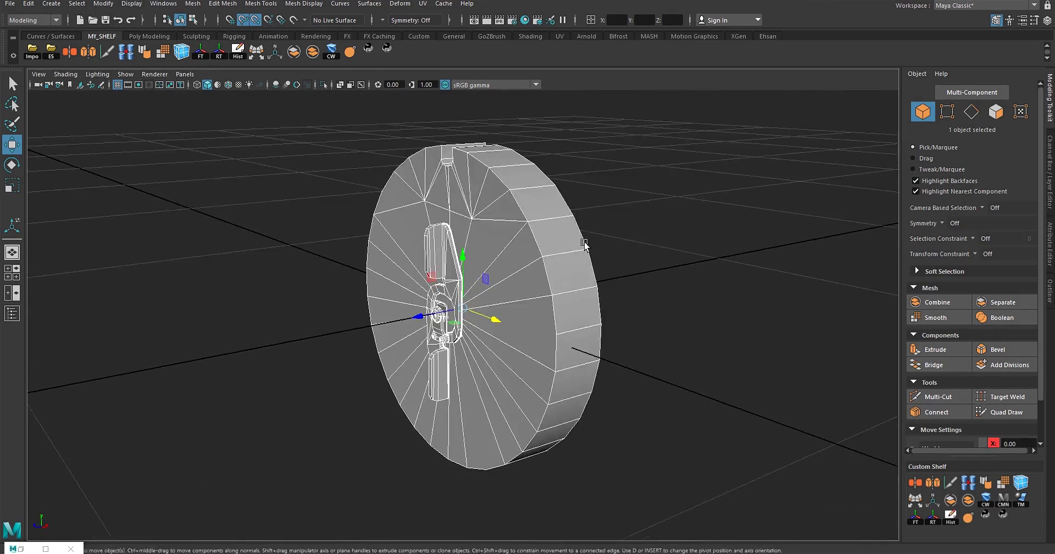
{"action": "left_click_drag", "start_coordinate": [584, 245], "coordinate": [470, 240], "text": "alt"}
{"action": "left_click_drag", "start_coordinate": [464, 304], "coordinate": [632, 264], "text": "alt"}
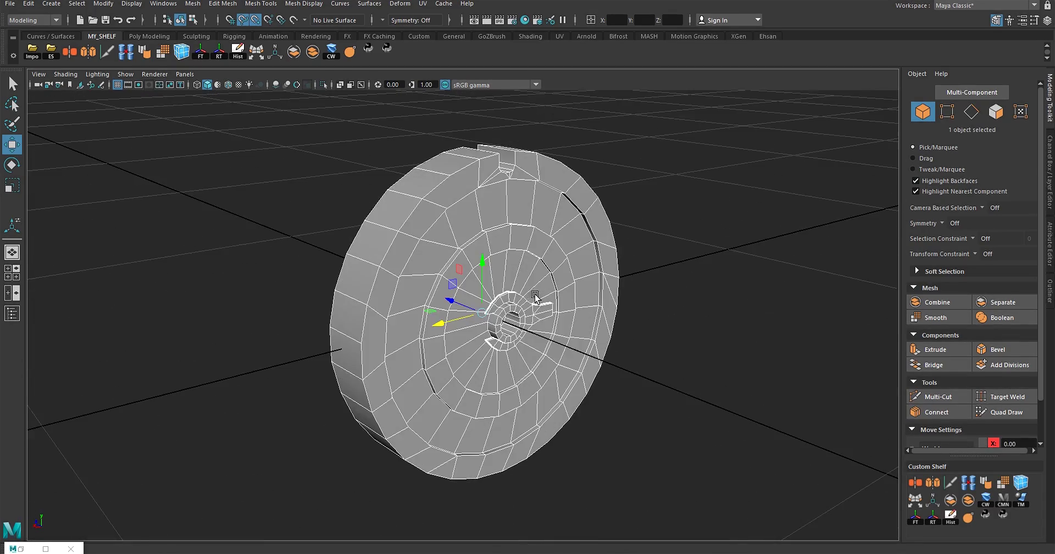
{"action": "scroll", "coordinate": [979, 341], "scroll_direction": "down", "scroll_amount": 2}
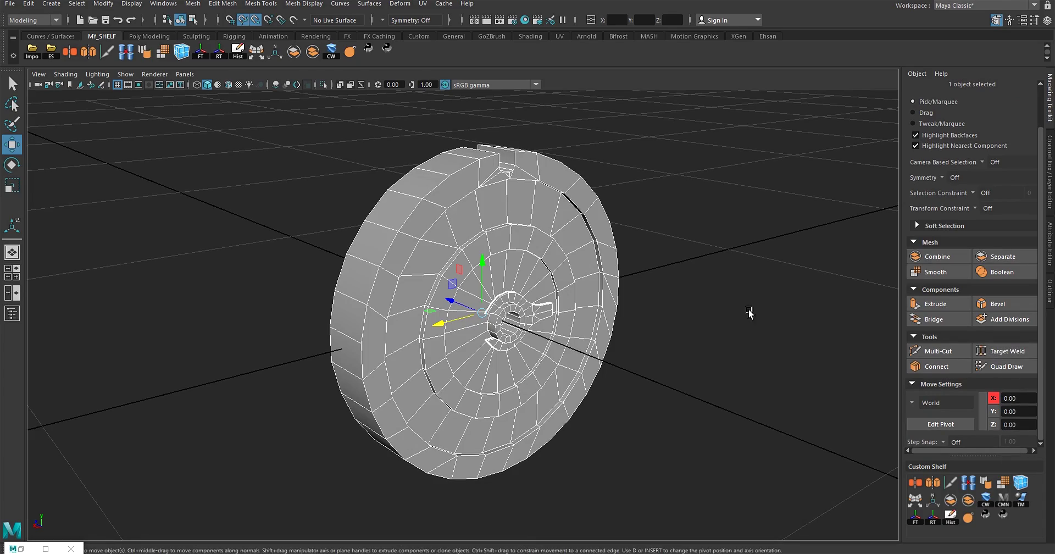
{"action": "left_click_drag", "start_coordinate": [632, 336], "coordinate": [610, 328], "text": "alt"}
Select four neighbouring vertices on the disc's outer ring and join them with Connect Components
{"action": "key", "text": "F11"}
{"action": "left_click", "coordinate": [612, 237]}
{"action": "right_click_drag", "start_coordinate": [613, 237], "coordinate": [683, 365], "text": "alt"}
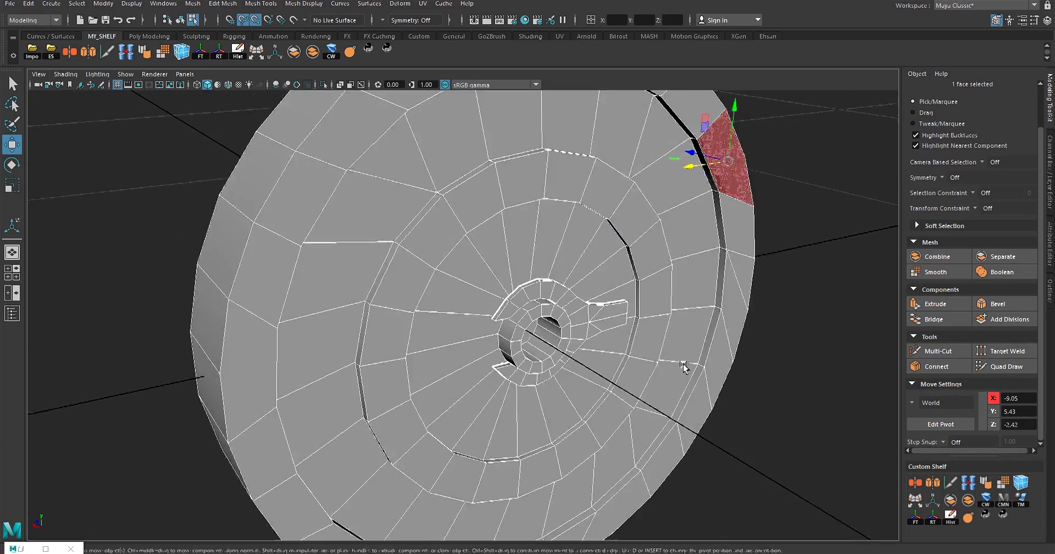
{"action": "left_click_drag", "start_coordinate": [683, 365], "coordinate": [644, 311], "text": "alt"}
{"action": "key", "text": "F9"}
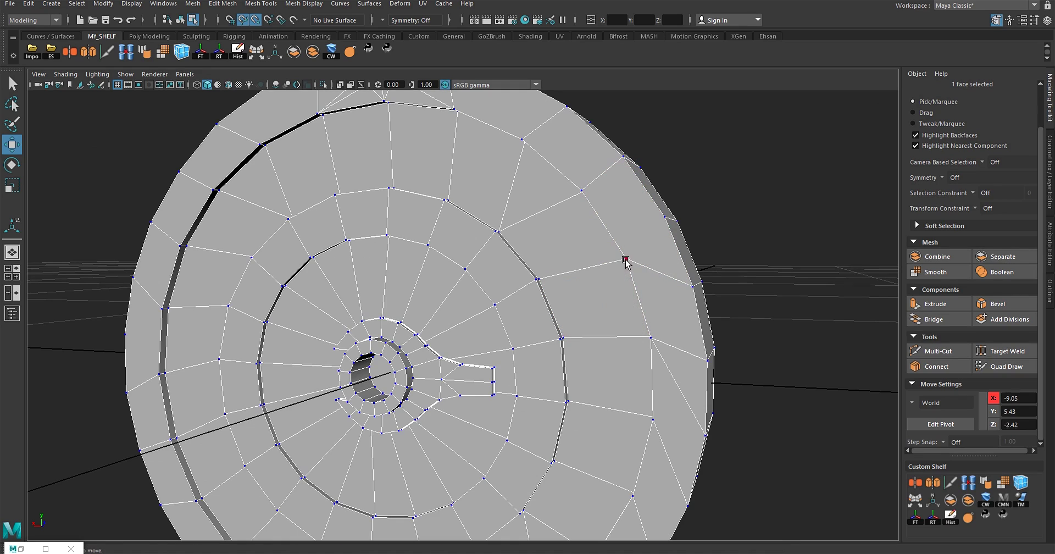
{"action": "left_click", "coordinate": [626, 259]}
{"action": "left_click", "coordinate": [662, 222], "text": "shift"}
{"action": "left_click", "coordinate": [691, 291], "text": "shift"}
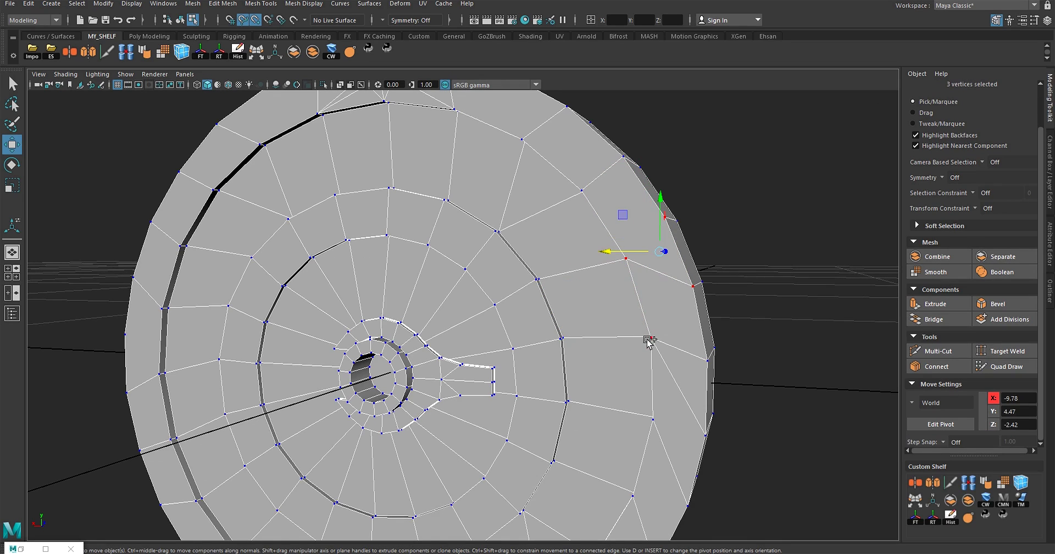
{"action": "left_click", "coordinate": [651, 339], "text": "shift"}
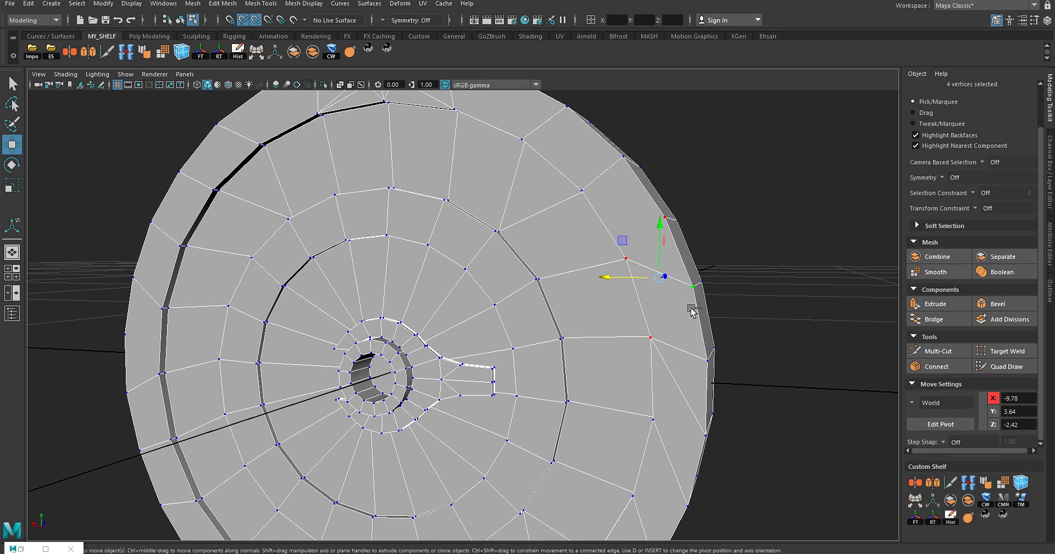
{"action": "right_click", "coordinate": [691, 309], "text": "shift"}
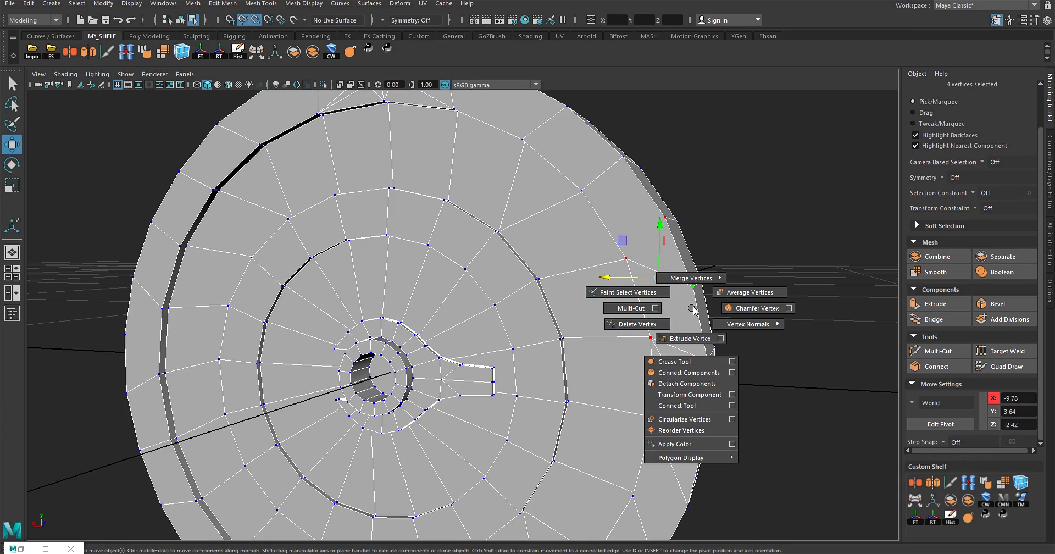
{"action": "right_click_drag", "start_coordinate": [693, 308], "coordinate": [691, 372], "text": "shift"}
{"action": "left_click_drag", "start_coordinate": [597, 360], "coordinate": [640, 349], "text": "alt"}
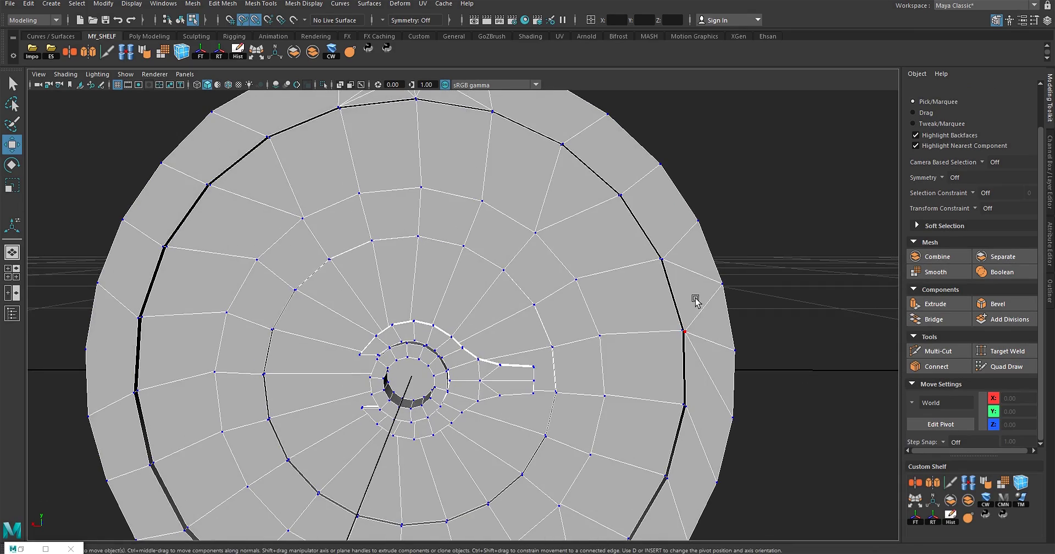
Select all faces of the disc and apply Cleanup to tessellate faces with more than 4 sides
{"action": "scroll", "coordinate": [644, 271], "scroll_direction": "down", "scroll_amount": 2}
{"action": "left_click_drag", "start_coordinate": [594, 286], "coordinate": [629, 330], "text": "alt"}
{"action": "scroll", "coordinate": [628, 330], "scroll_direction": "down", "scroll_amount": 1}
{"action": "middle_click_drag", "start_coordinate": [629, 331], "coordinate": [643, 266], "text": "alt"}
{"action": "left_click_drag", "start_coordinate": [643, 266], "coordinate": [607, 268], "text": "alt"}
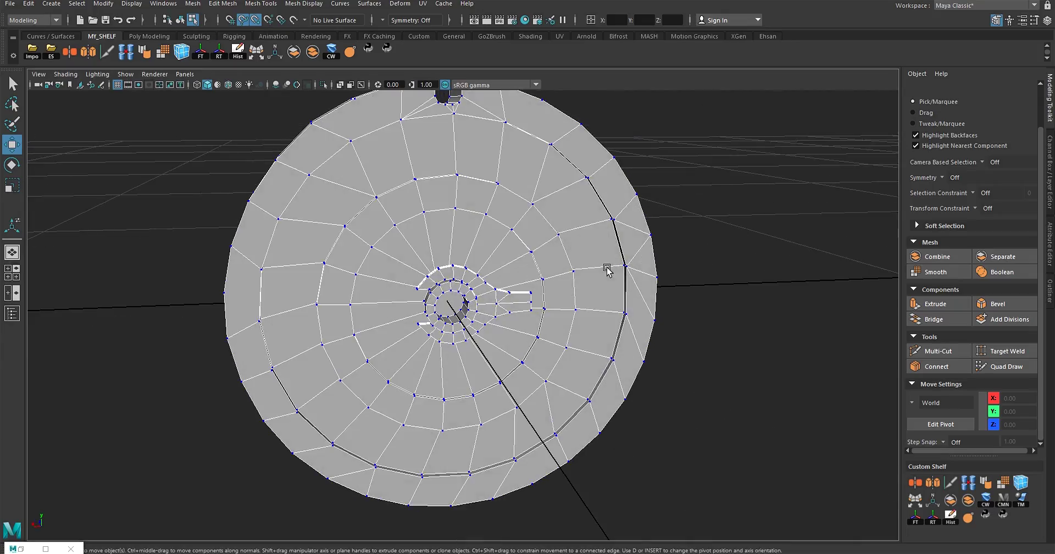
{"action": "double_click", "coordinate": [615, 257]}
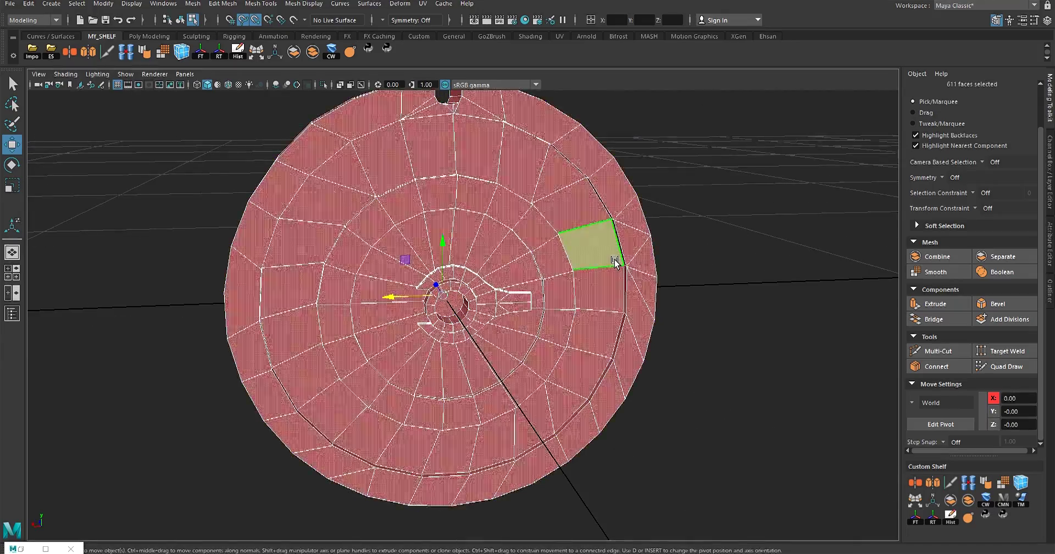
{"action": "mouse_move", "coordinate": [599, 260]}
{"action": "left_mouse_down", "text": "alt"}
{"action": "mouse_move", "coordinate": [694, 264]}
{"action": "mouse_move", "coordinate": [568, 266]}
{"action": "mouse_move", "coordinate": [616, 259]}
{"action": "left_mouse_up", "text": "alt"}
{"action": "scroll", "coordinate": [984, 197], "scroll_direction": "up", "scroll_amount": 2}
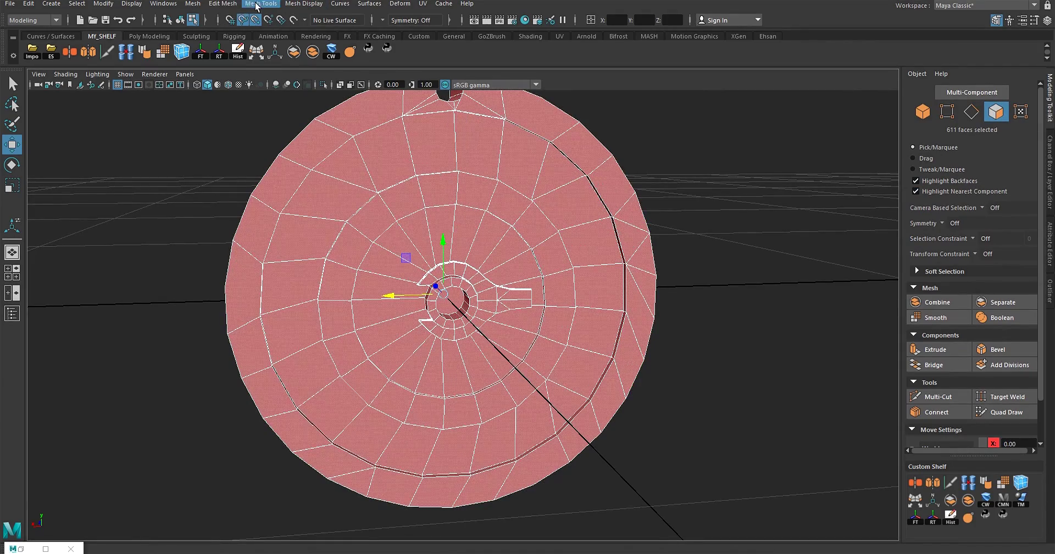
{"action": "left_click", "coordinate": [193, 5]}
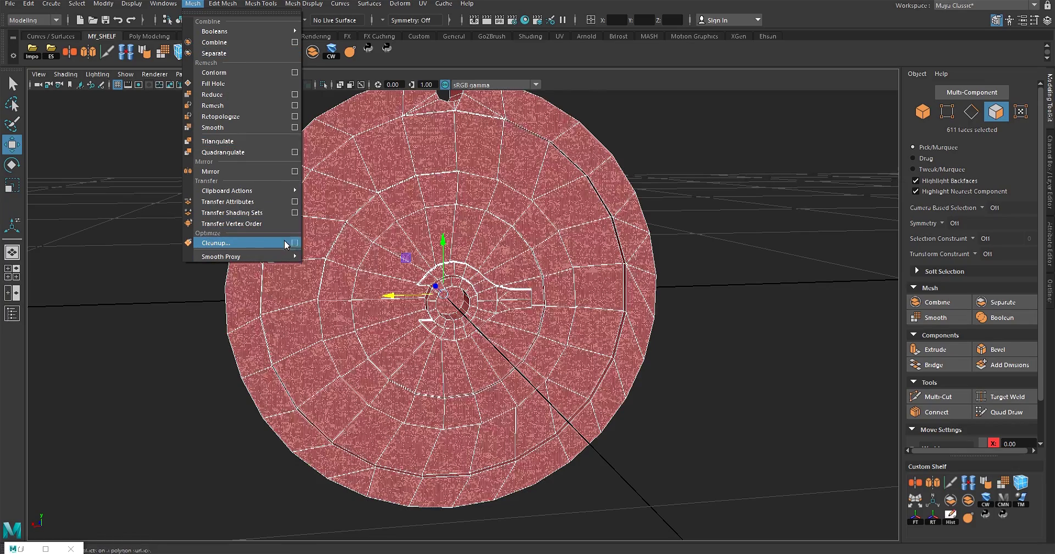
{"action": "left_click", "coordinate": [295, 243]}
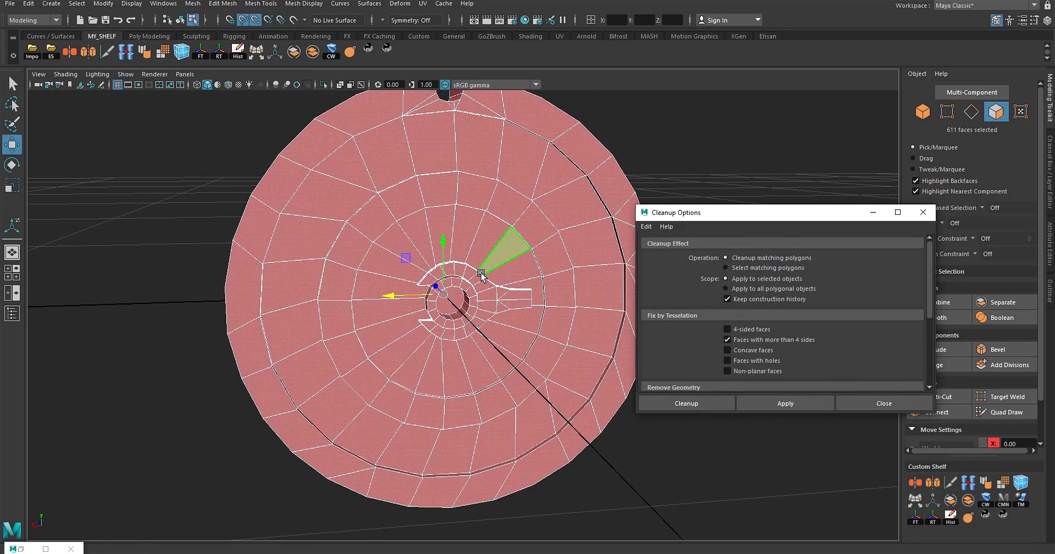
{"action": "left_click_drag", "start_coordinate": [704, 214], "coordinate": [599, 213]}
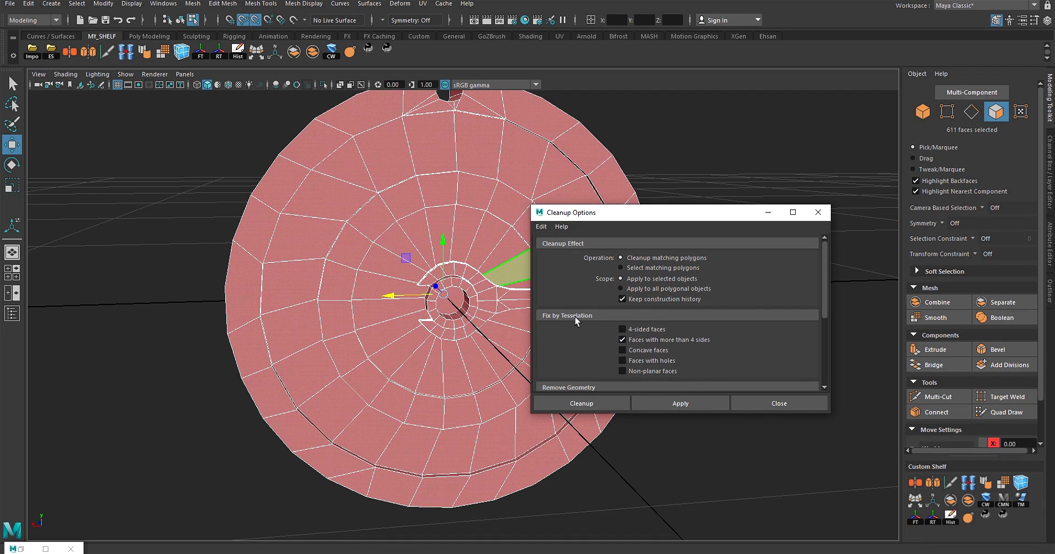
{"action": "left_click", "coordinate": [700, 402]}
{"action": "left_click_drag", "start_coordinate": [375, 344], "coordinate": [393, 209], "text": "alt"}
{"action": "double_click", "coordinate": [393, 207]}
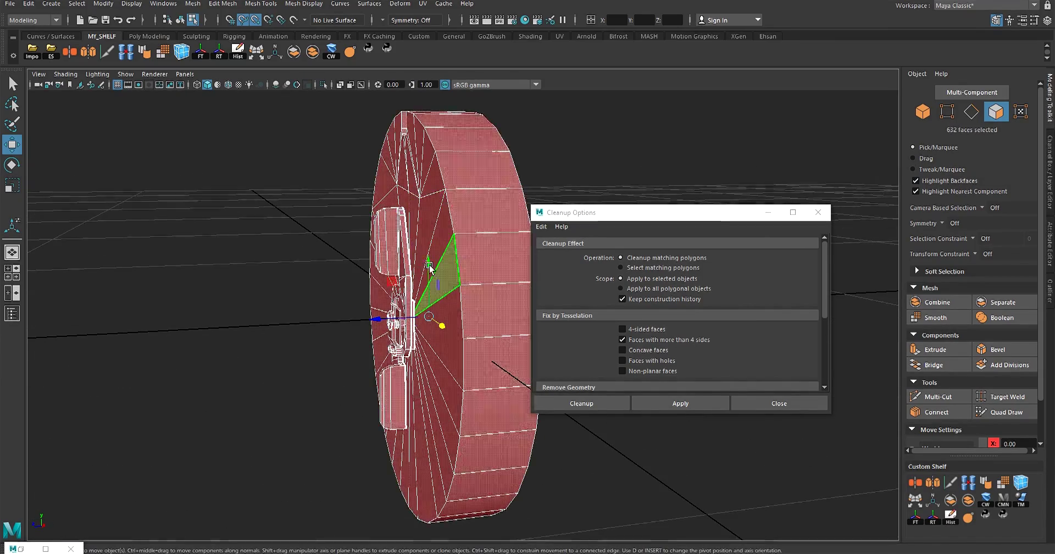
{"action": "left_click_drag", "start_coordinate": [448, 242], "coordinate": [279, 248], "text": "alt"}
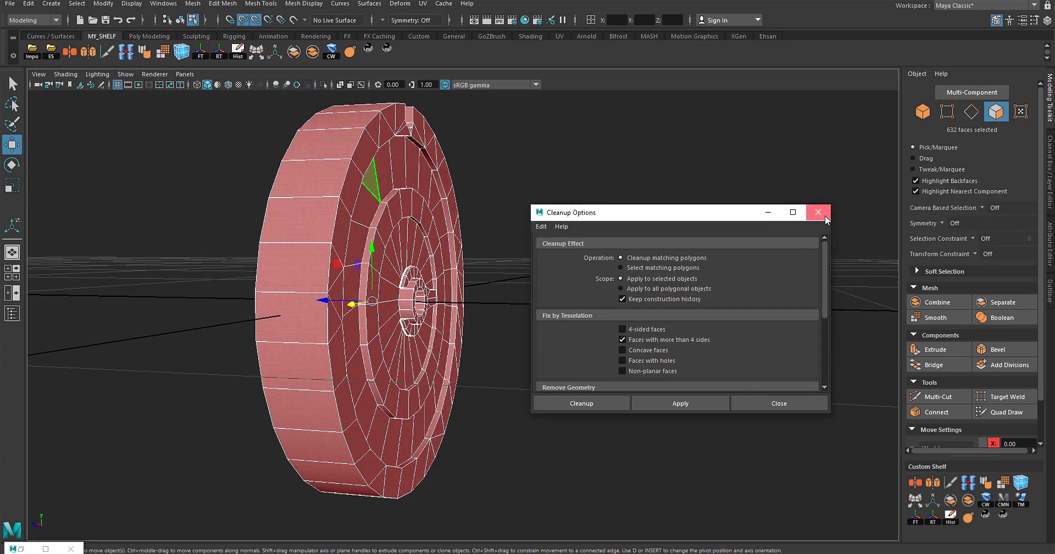
{"action": "left_click", "coordinate": [819, 212]}
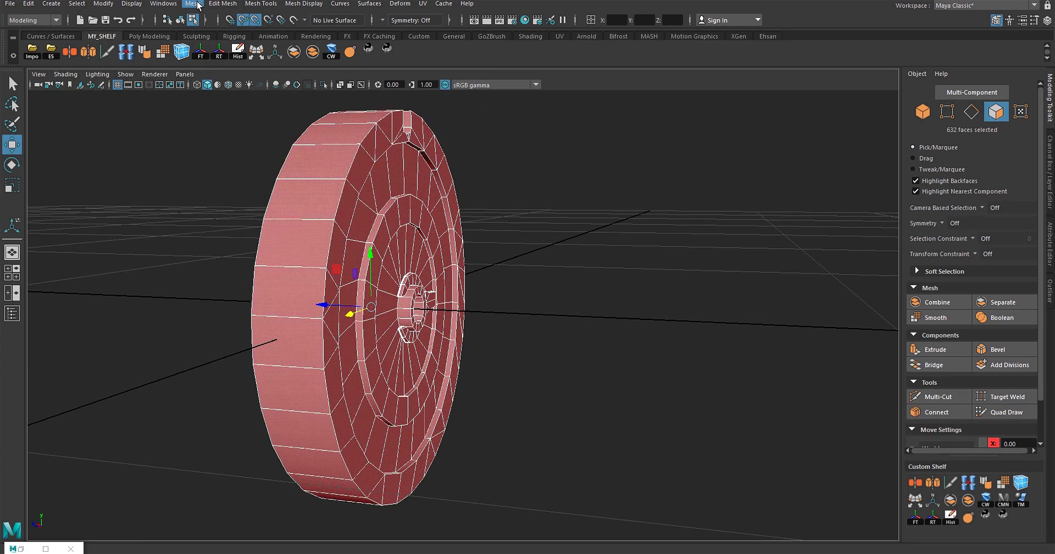
Quadrangulate the selected faces of the disc and inspect its ringed front side
{"action": "left_click", "coordinate": [193, 4]}
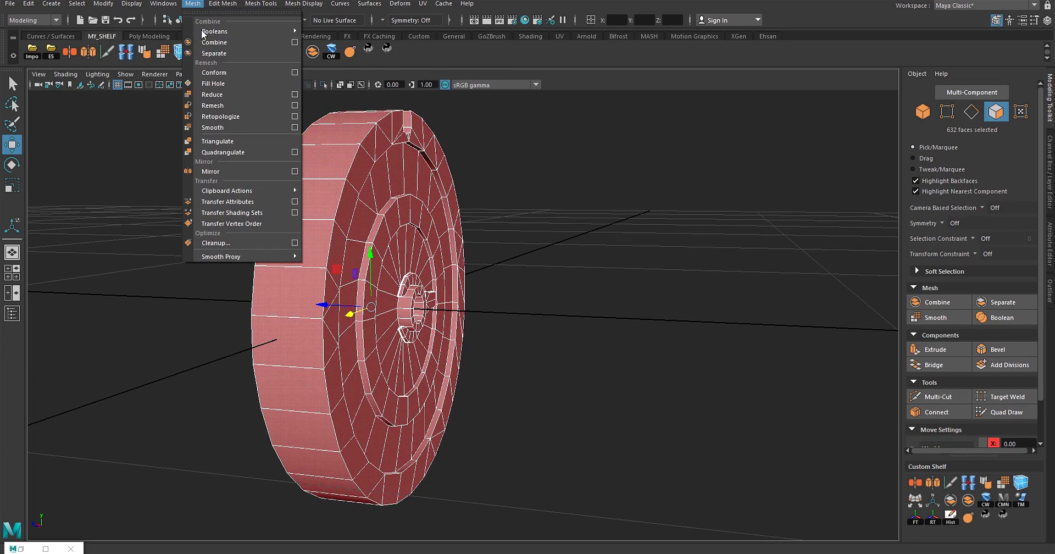
{"action": "left_click", "coordinate": [244, 152]}
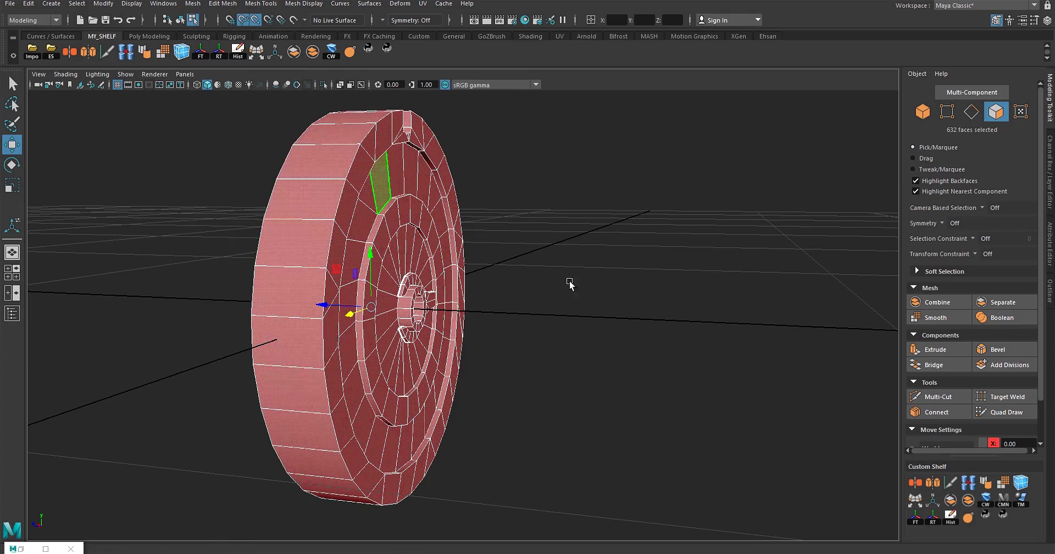
{"action": "left_click_drag", "start_coordinate": [570, 283], "coordinate": [599, 211], "text": "alt"}
{"action": "right_click_drag", "start_coordinate": [600, 212], "coordinate": [595, 301], "text": "alt"}
{"action": "left_click_drag", "start_coordinate": [595, 301], "coordinate": [555, 322], "text": "alt"}
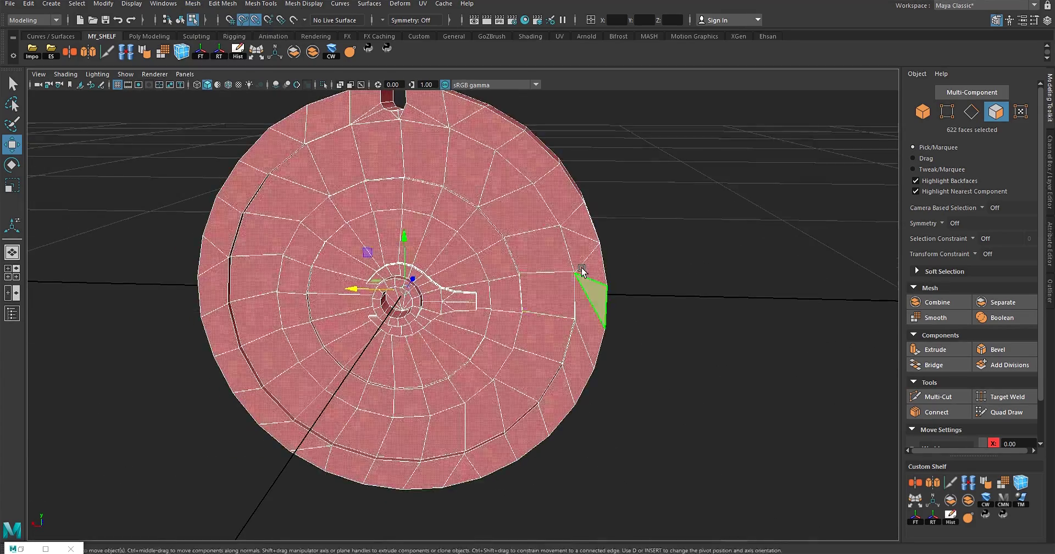
Delete an edge on the outer ring of the disc's front side
{"action": "key", "text": "F10"}
{"action": "left_click", "coordinate": [592, 256]}
{"action": "key", "text": "Delete"}
{"action": "left_click_drag", "start_coordinate": [609, 280], "coordinate": [584, 270], "text": "alt"}
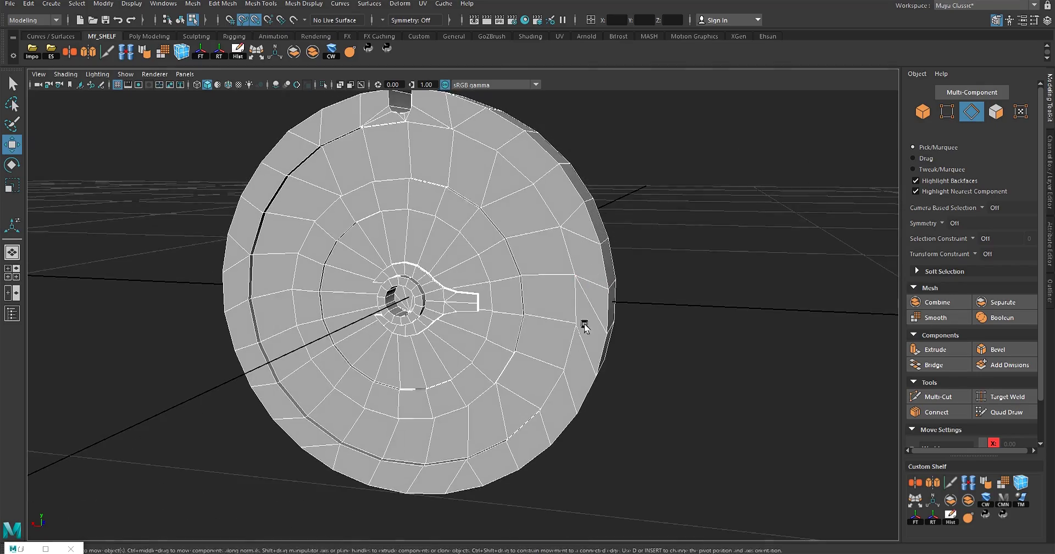
Connect an outer rim vertex to the adjacent inner vertex of the ring with a new edge
{"action": "right_click_drag", "start_coordinate": [608, 345], "coordinate": [611, 379], "text": "alt"}
{"action": "key", "text": "F9"}
{"action": "left_click", "coordinate": [654, 339]}
{"action": "left_click_drag", "start_coordinate": [604, 335], "coordinate": [628, 324], "text": "alt"}
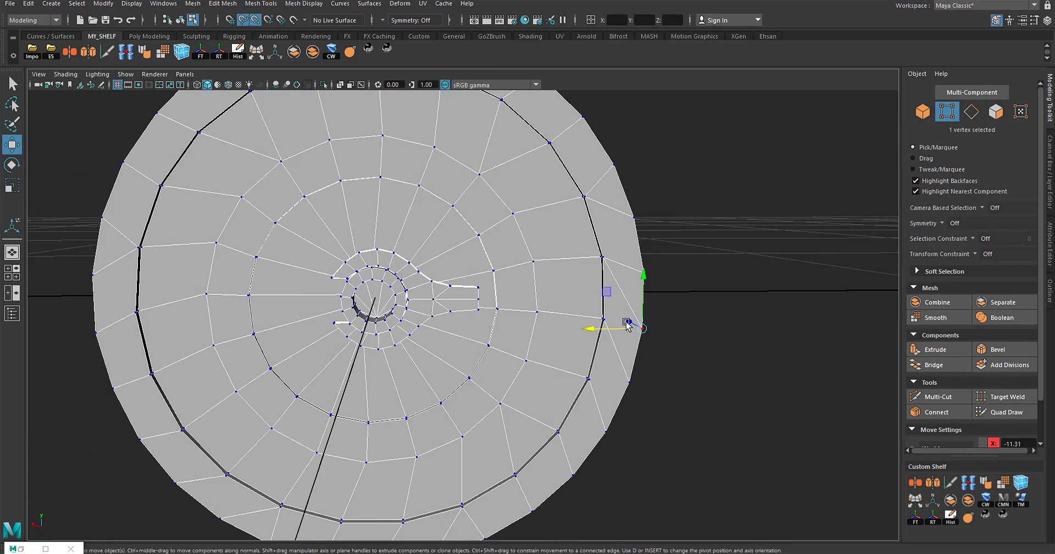
{"action": "left_click", "coordinate": [605, 322], "text": "shift"}
{"action": "right_click_drag", "start_coordinate": [611, 324], "coordinate": [680, 330], "text": "alt"}
{"action": "left_click_drag", "start_coordinate": [680, 333], "coordinate": [666, 332], "text": "alt"}
{"action": "left_click", "coordinate": [667, 335]}
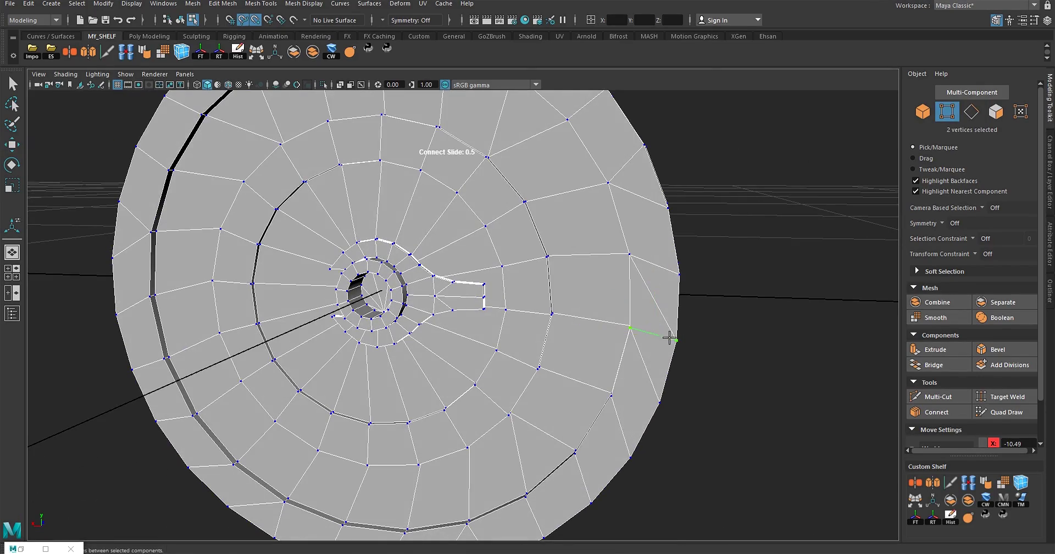
{"action": "left_click", "coordinate": [659, 315]}
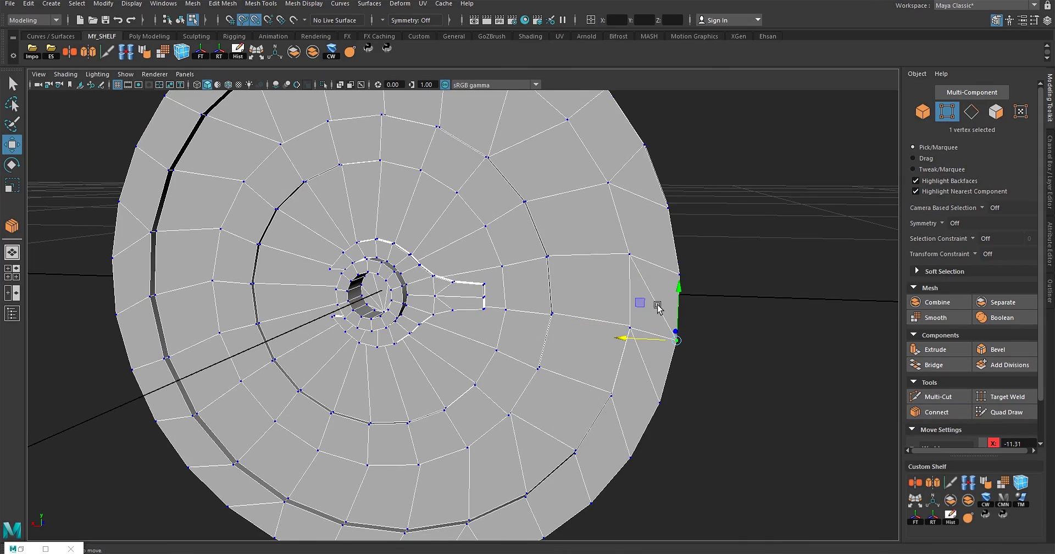
Connect a rim vertex to the centre vertex on the disc's flat back side with a new edge
{"action": "key", "text": "F10"}
{"action": "right_click_drag", "start_coordinate": [652, 313], "coordinate": [524, 282], "text": "alt"}
{"action": "left_click_drag", "start_coordinate": [524, 282], "coordinate": [721, 295], "text": "alt"}
{"action": "right_click_drag", "start_coordinate": [549, 282], "coordinate": [604, 308], "text": "alt"}
{"action": "left_click_drag", "start_coordinate": [539, 315], "coordinate": [600, 293], "text": "alt"}
{"action": "middle_click_drag", "start_coordinate": [824, 301], "coordinate": [636, 313], "text": "alt"}
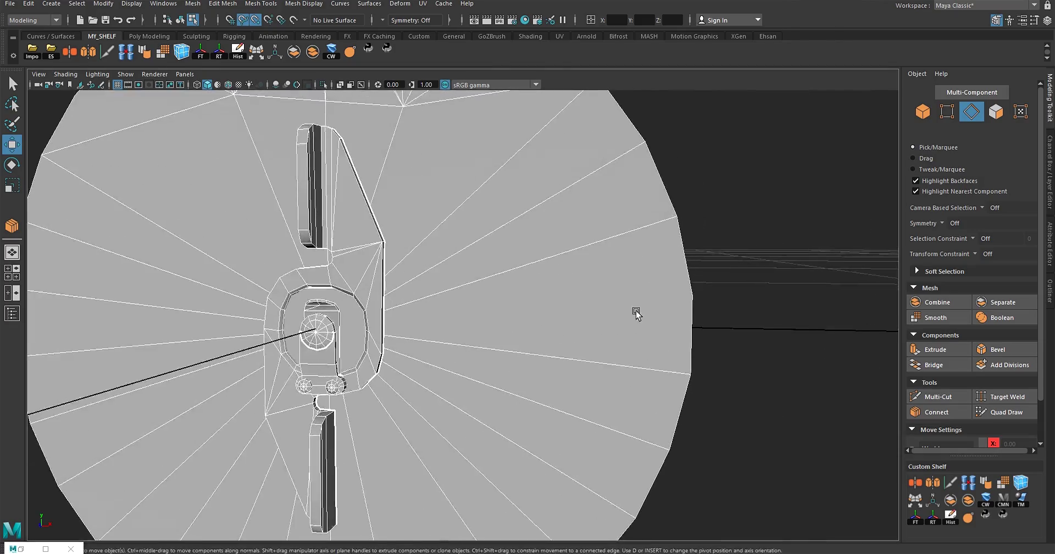
{"action": "key", "text": "F9"}
{"action": "left_click_drag", "start_coordinate": [636, 313], "coordinate": [751, 321], "text": "alt"}
{"action": "left_click", "coordinate": [731, 305]}
{"action": "key", "text": "4"}
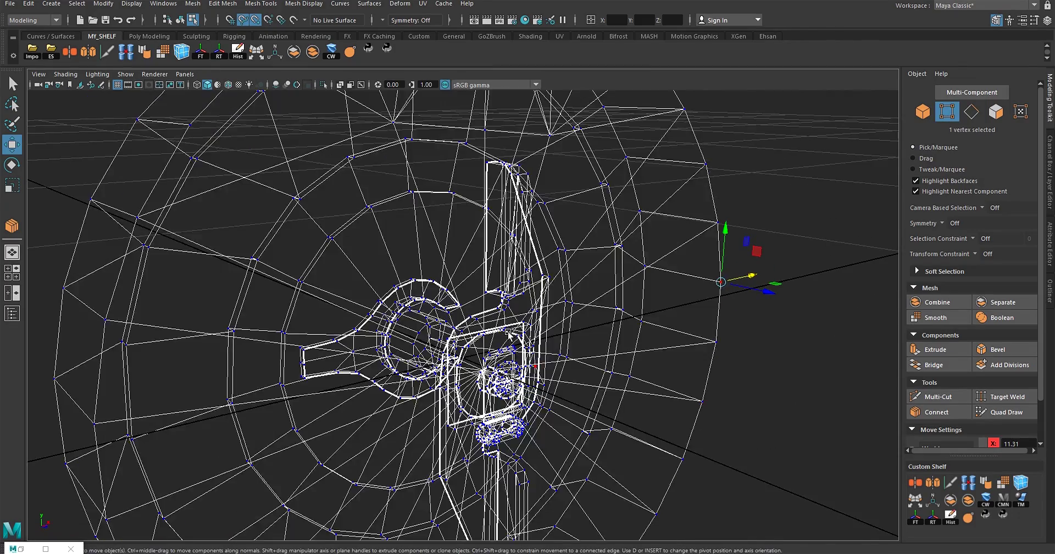
{"action": "scroll", "coordinate": [495, 358], "scroll_direction": "up", "scroll_amount": 2}
{"action": "left_click", "coordinate": [495, 395], "text": "shift"}
{"action": "middle_click_drag", "start_coordinate": [516, 391], "coordinate": [446, 358], "text": "alt"}
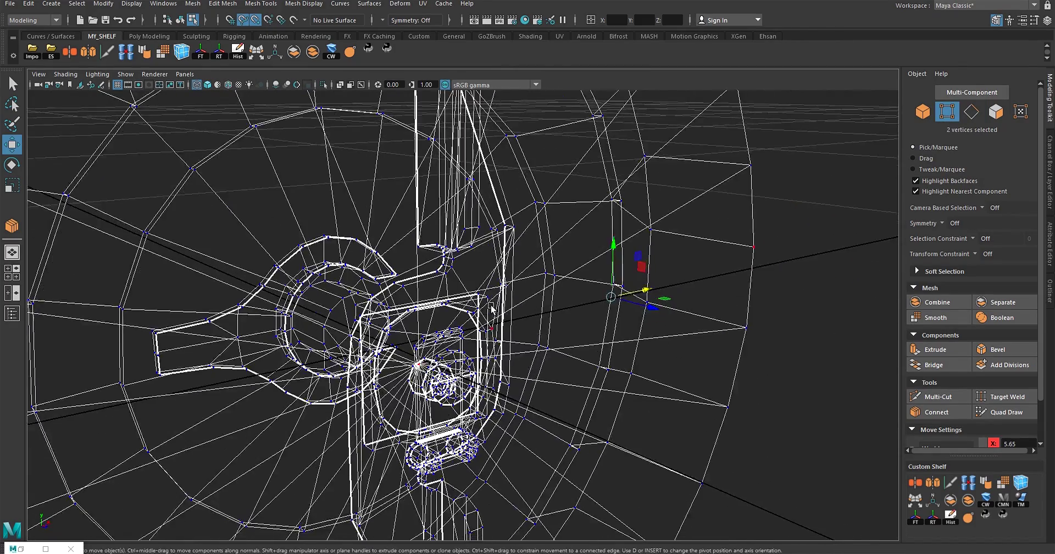
{"action": "right_click_drag", "start_coordinate": [446, 358], "coordinate": [536, 363], "text": "alt"}
{"action": "key", "text": "5"}
{"action": "mouse_move", "coordinate": [709, 368]}
{"action": "left_mouse_down", "text": "alt"}
{"action": "mouse_move", "coordinate": [589, 309]}
{"action": "mouse_move", "coordinate": [597, 310]}
{"action": "left_mouse_up", "text": "alt"}
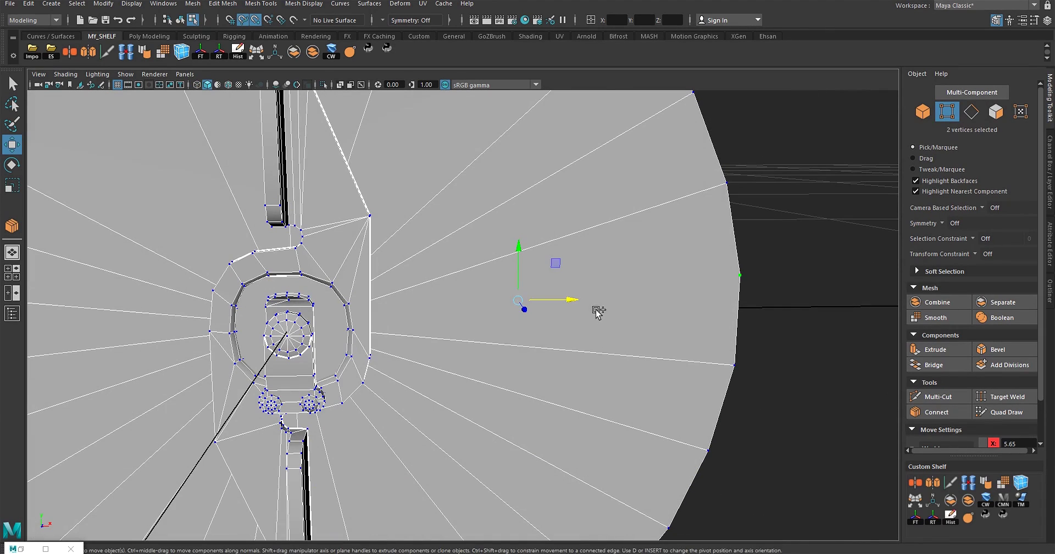
{"action": "right_click_drag", "start_coordinate": [598, 310], "coordinate": [707, 287], "text": "shift"}
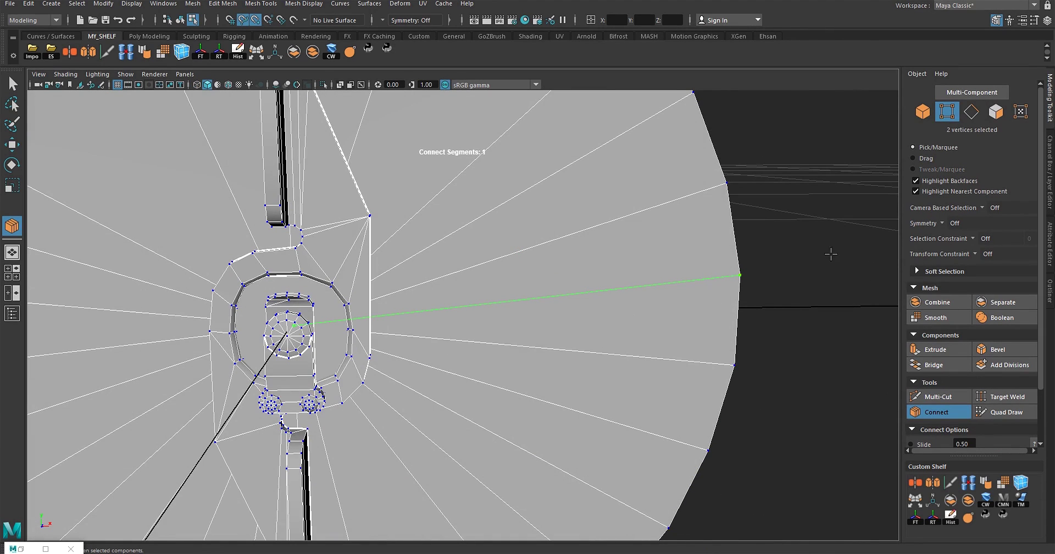
{"action": "key", "text": "w"}
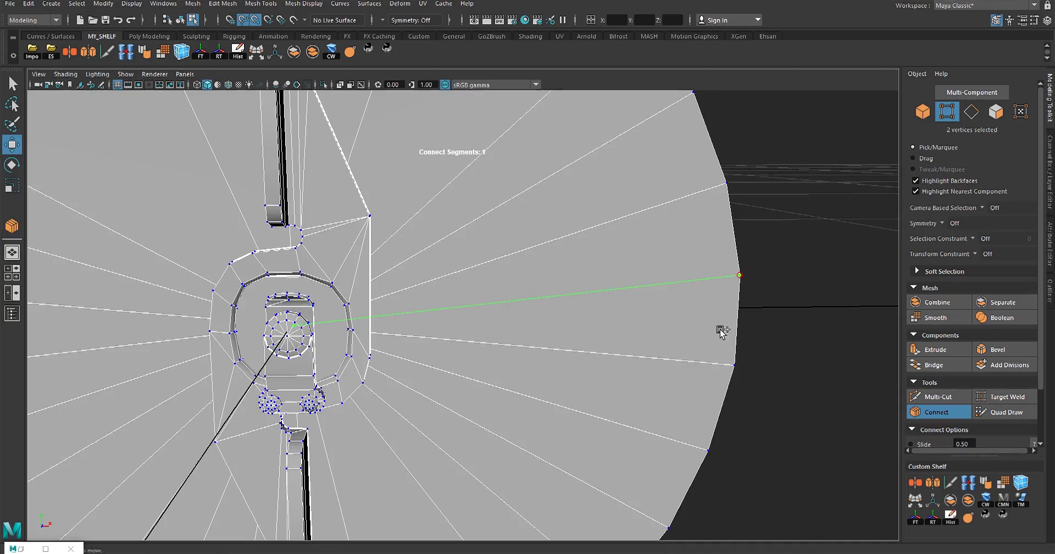
{"action": "right_click_drag", "start_coordinate": [720, 330], "coordinate": [650, 258], "text": "alt"}
{"action": "left_click_drag", "start_coordinate": [650, 259], "coordinate": [363, 236], "text": "alt"}
{"action": "left_click_drag", "start_coordinate": [632, 226], "coordinate": [439, 289], "text": "alt"}
{"action": "key", "text": "F11"}
{"action": "left_click", "coordinate": [685, 286]}
{"action": "key", "text": "F10"}
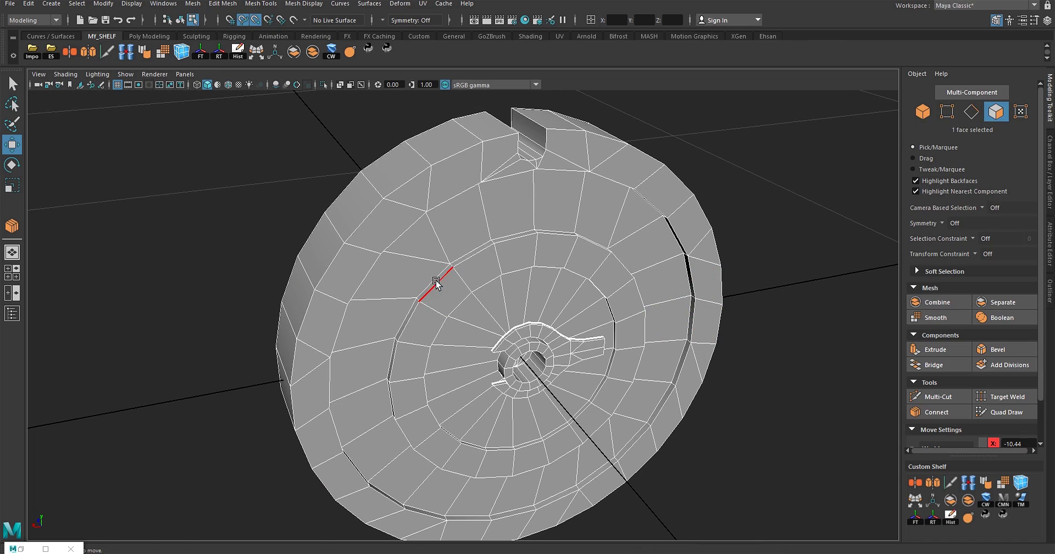
{"action": "double_click", "coordinate": [437, 279]}
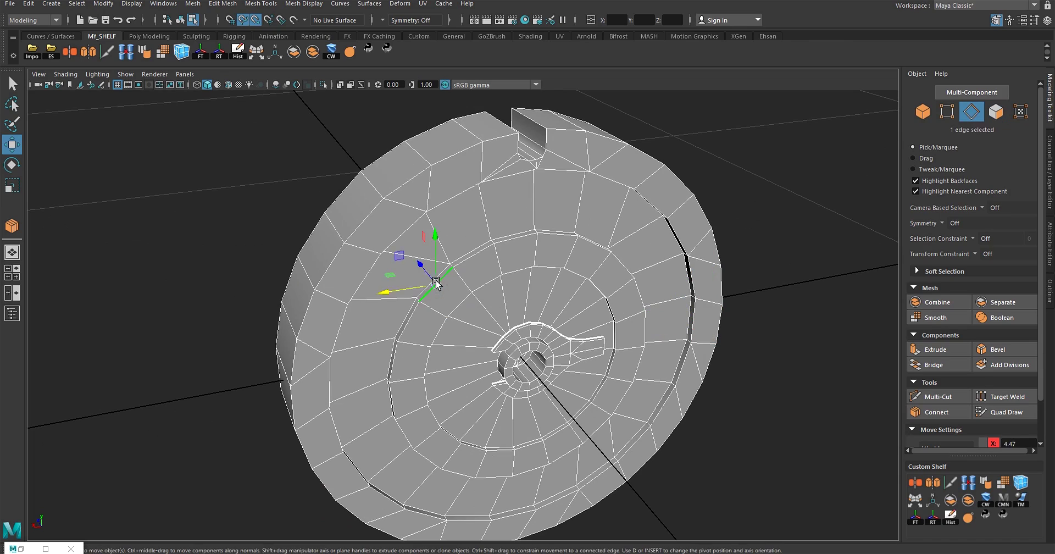
{"action": "double_click", "coordinate": [460, 305], "text": "shift"}
{"action": "left_click_drag", "start_coordinate": [460, 304], "coordinate": [672, 267], "text": "alt"}
{"action": "right_click", "coordinate": [591, 317], "text": "shift"}
{"action": "double_click", "coordinate": [465, 268]}
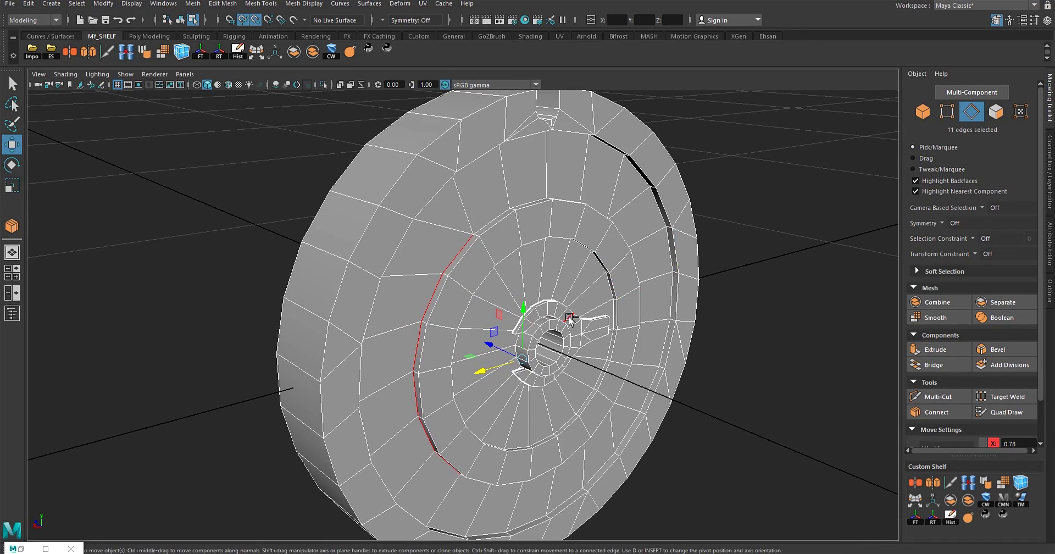
Apply Soften/Harden Edges to all of the disc's edges by angle, using 50 degrees
{"action": "key", "text": "ctrl+shift+a"}
{"action": "right_click", "coordinate": [724, 232], "text": "shift"}
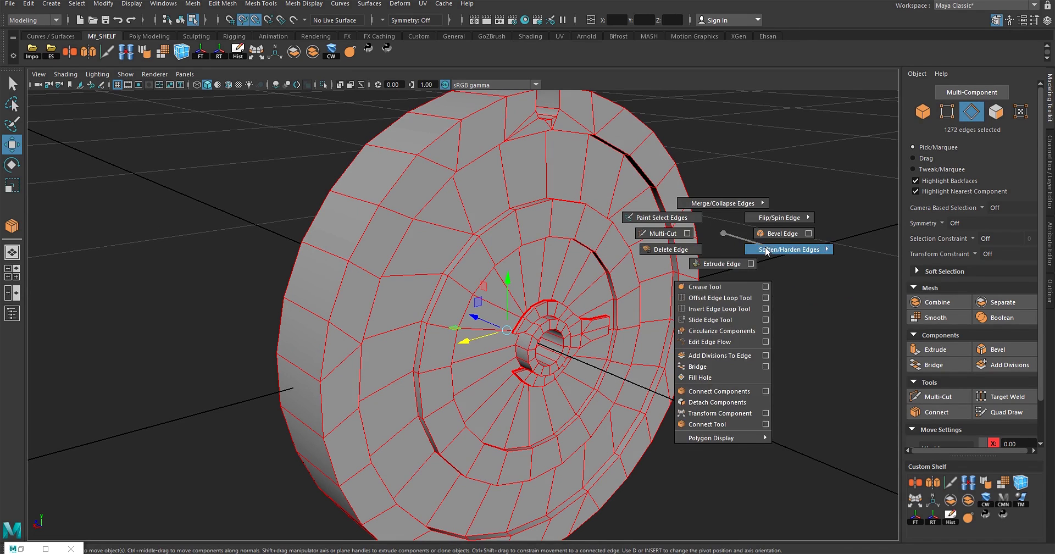
{"action": "right_click_drag", "start_coordinate": [767, 251], "coordinate": [863, 246], "text": "shift"}
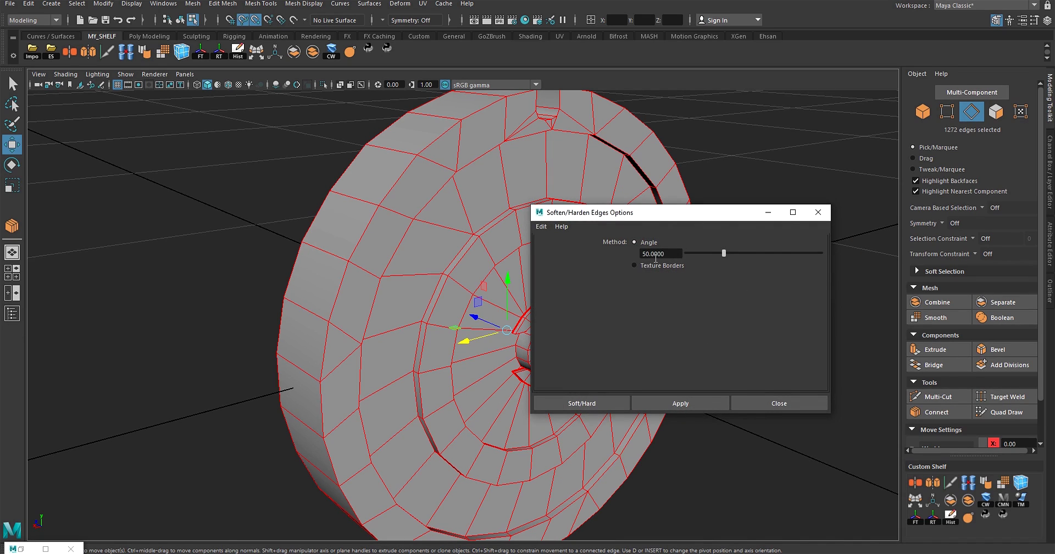
{"action": "left_click_drag", "start_coordinate": [680, 204], "coordinate": [680, 205]}
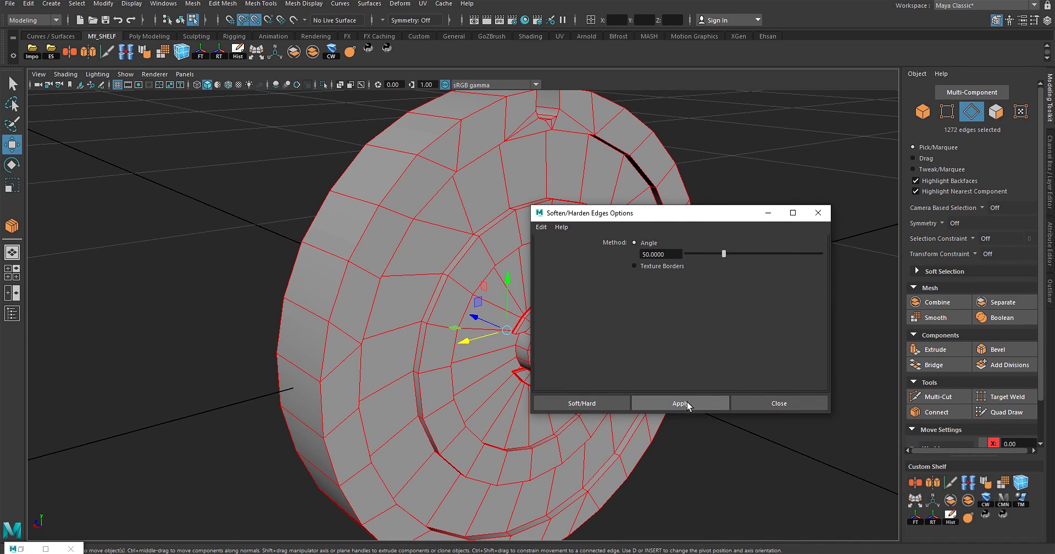
{"action": "left_click", "coordinate": [687, 402]}
{"action": "left_click", "coordinate": [800, 399]}
{"action": "left_click", "coordinate": [752, 372]}
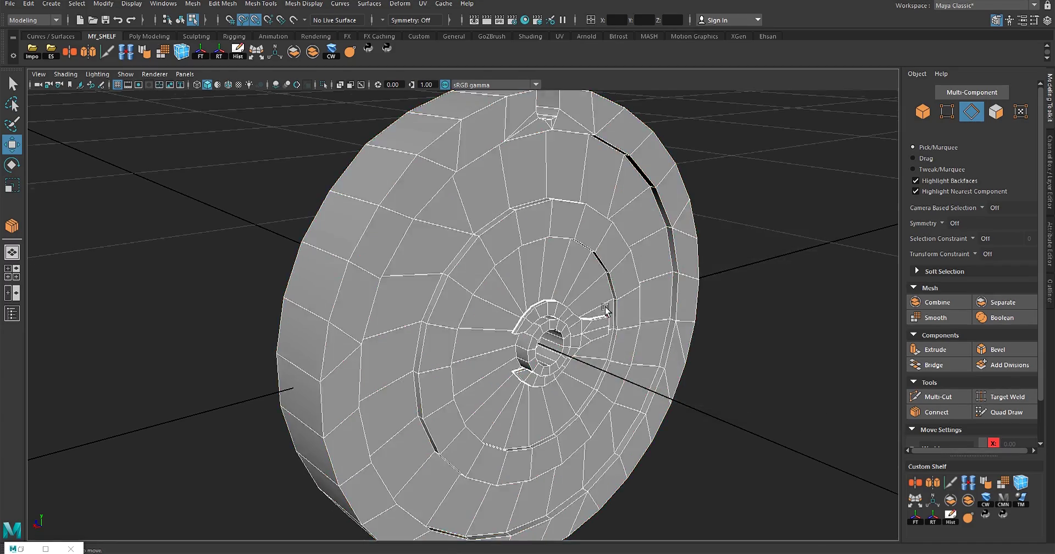
Select the disc as an object and unlock its normals
{"action": "left_click_drag", "start_coordinate": [605, 306], "coordinate": [384, 374], "text": "alt"}
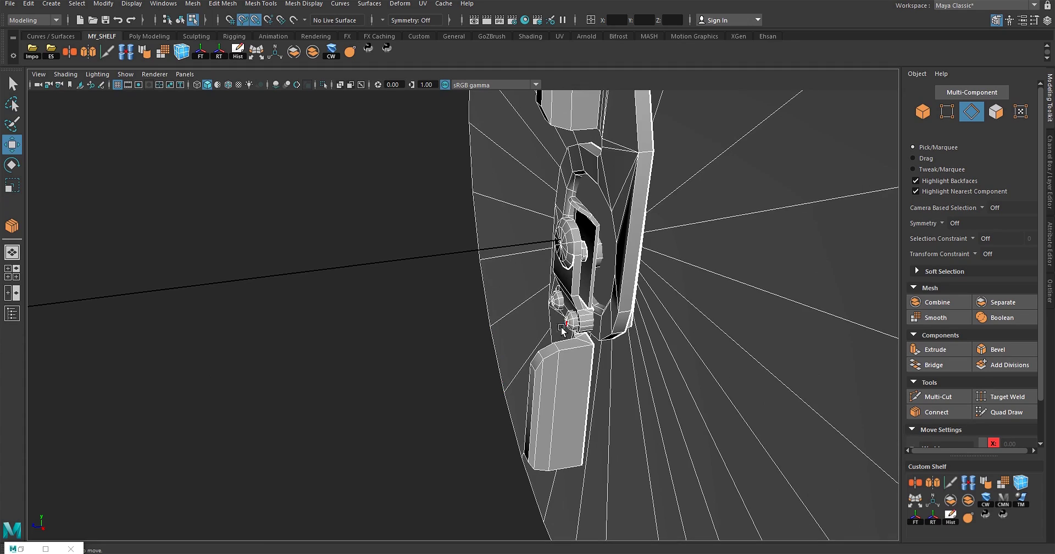
{"action": "left_click_drag", "start_coordinate": [562, 330], "coordinate": [471, 276], "text": "alt"}
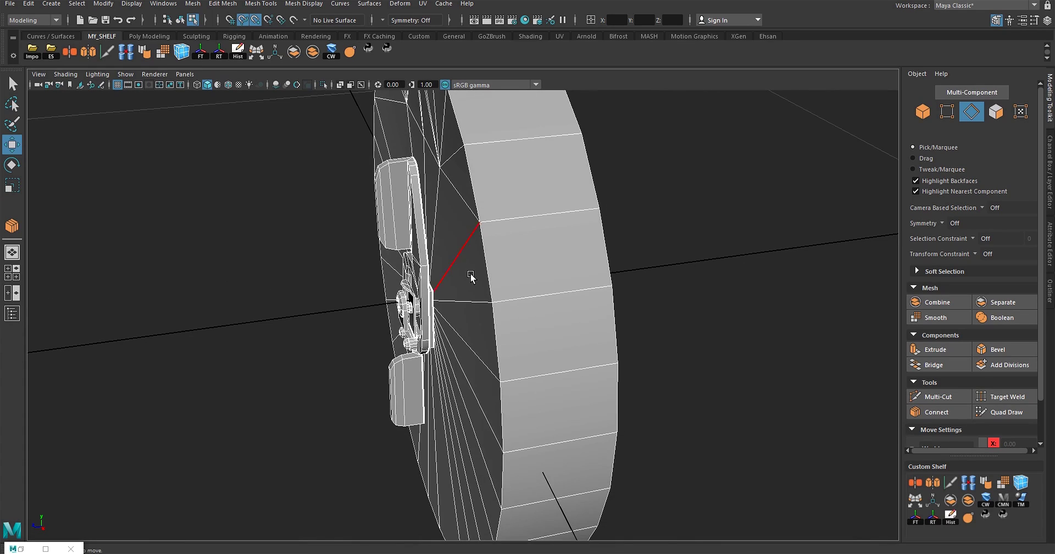
{"action": "left_click", "coordinate": [976, 112]}
{"action": "left_click_drag", "start_coordinate": [436, 228], "coordinate": [511, 134], "text": "alt"}
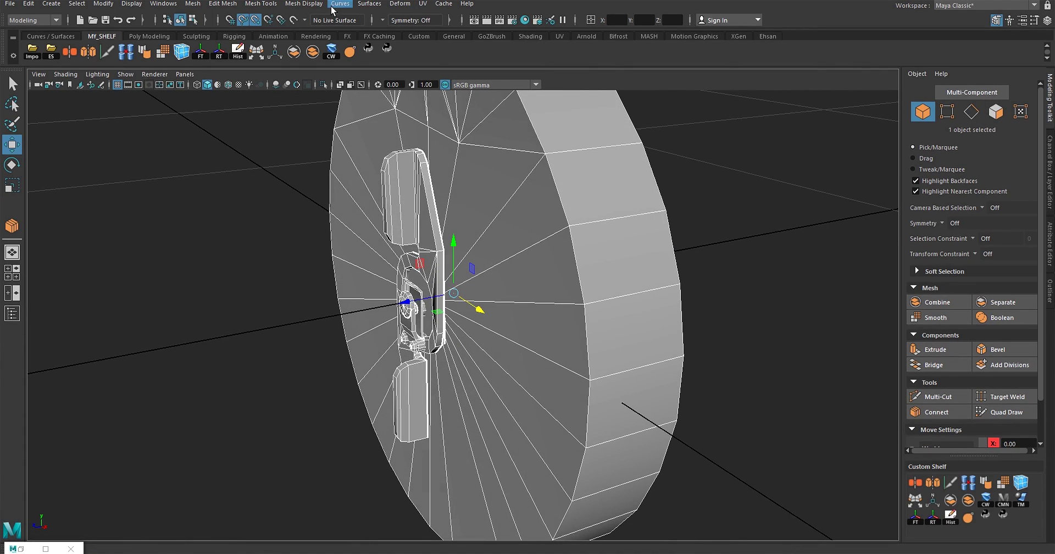
{"action": "left_click", "coordinate": [297, 7]}
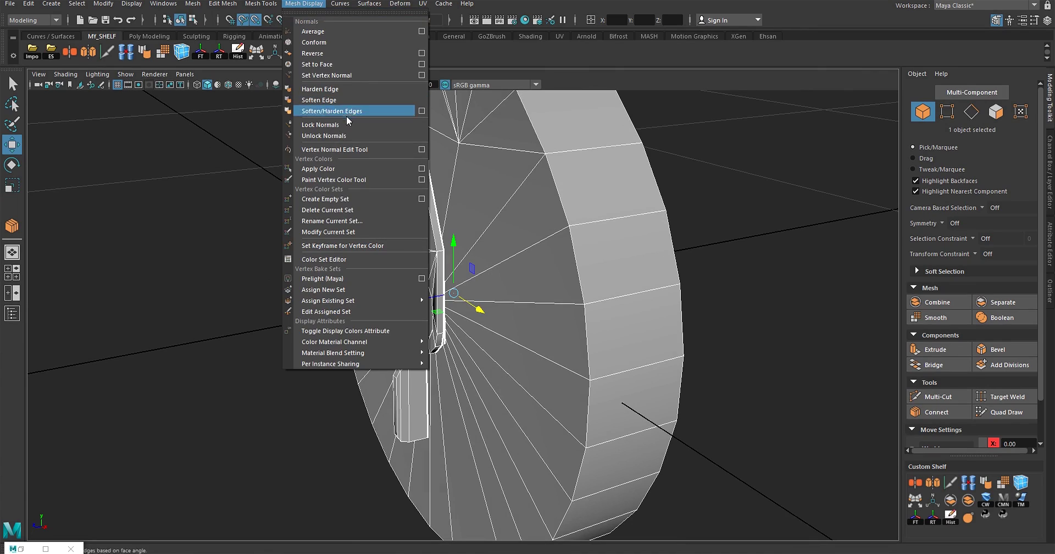
{"action": "left_click", "coordinate": [332, 140]}
Examine the disc's shading around the latch on the back side and the hub on the front side
{"action": "middle_click_drag", "start_coordinate": [398, 432], "coordinate": [547, 305], "text": "alt"}
{"action": "scroll", "coordinate": [398, 344], "scroll_direction": "up", "scroll_amount": 4}
{"action": "left_click", "coordinate": [299, 301]}
{"action": "scroll", "coordinate": [612, 364], "scroll_direction": "up", "scroll_amount": 4}
{"action": "middle_click_drag", "start_coordinate": [632, 242], "coordinate": [535, 375], "text": "alt"}
{"action": "scroll", "coordinate": [517, 264], "scroll_direction": "down", "scroll_amount": 4}
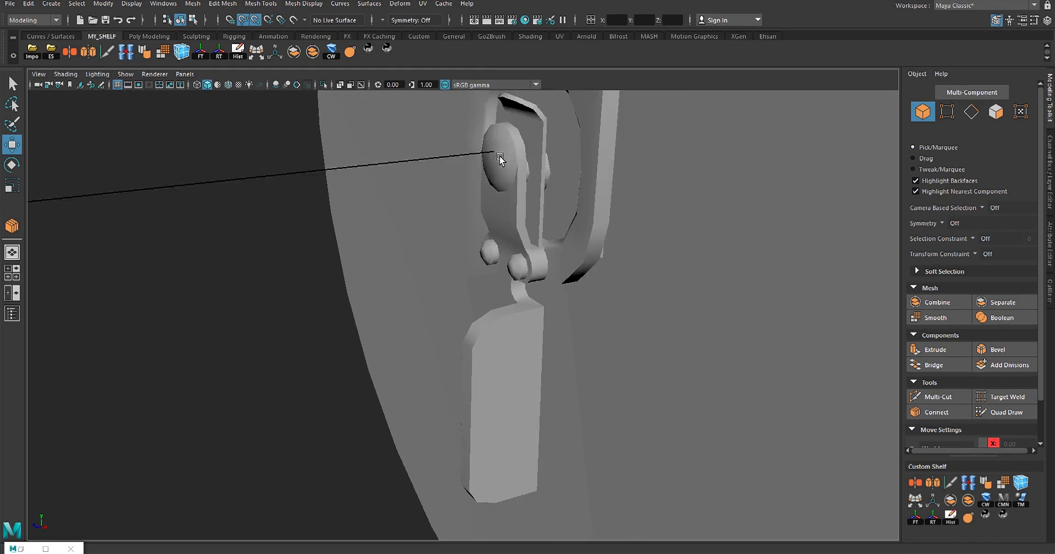
{"action": "middle_click_drag", "start_coordinate": [522, 217], "coordinate": [444, 299], "text": "alt"}
{"action": "right_click_drag", "start_coordinate": [443, 299], "coordinate": [470, 80], "text": "alt"}
{"action": "left_click_drag", "start_coordinate": [470, 110], "coordinate": [329, 126], "text": "alt"}
{"action": "right_click_drag", "start_coordinate": [385, 231], "coordinate": [558, 371], "text": "alt"}
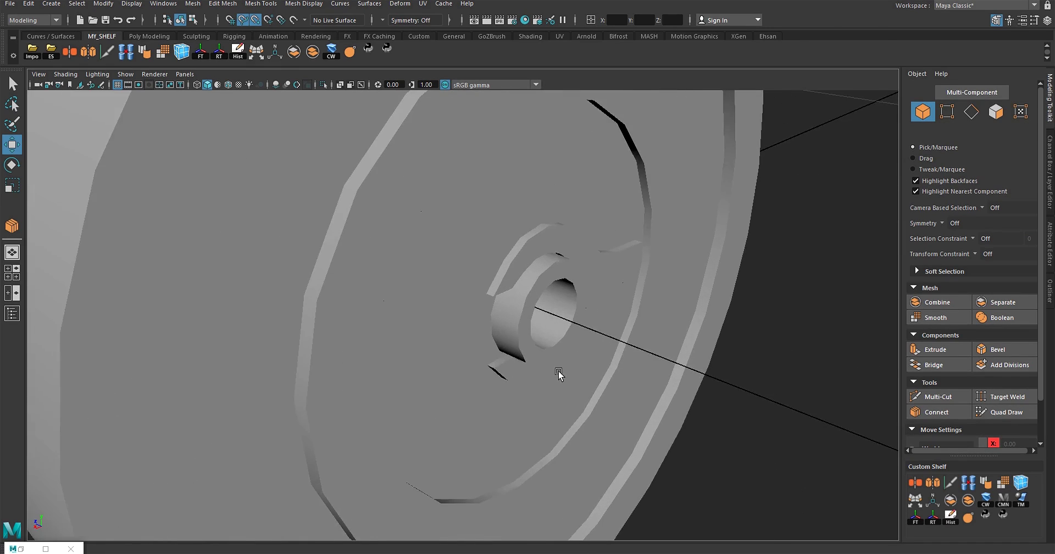
Select the outline edges of the raised lever shape around the front hub
{"action": "scroll", "coordinate": [522, 342], "scroll_direction": "up", "scroll_amount": 3}
{"action": "middle_click_drag", "start_coordinate": [562, 217], "coordinate": [523, 261], "text": "alt"}
{"action": "left_click", "coordinate": [527, 350]}
{"action": "scroll", "coordinate": [526, 350], "scroll_direction": "up", "scroll_amount": 2}
{"action": "right_click_drag", "start_coordinate": [526, 350], "coordinate": [519, 275]}
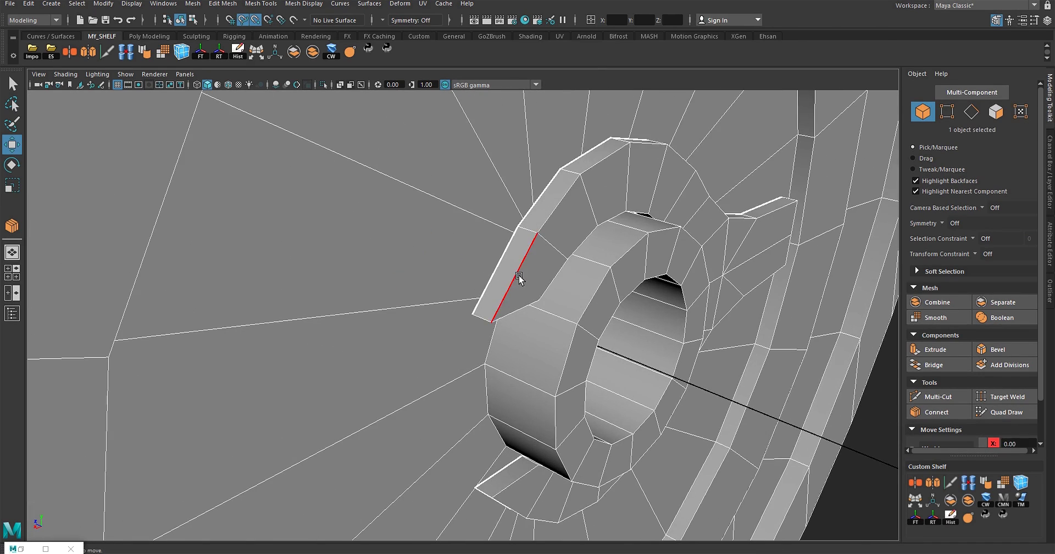
{"action": "double_click", "coordinate": [518, 275]}
{"action": "left_click_drag", "start_coordinate": [569, 231], "coordinate": [707, 306], "text": "alt"}
{"action": "left_click", "coordinate": [712, 313], "text": "shift"}
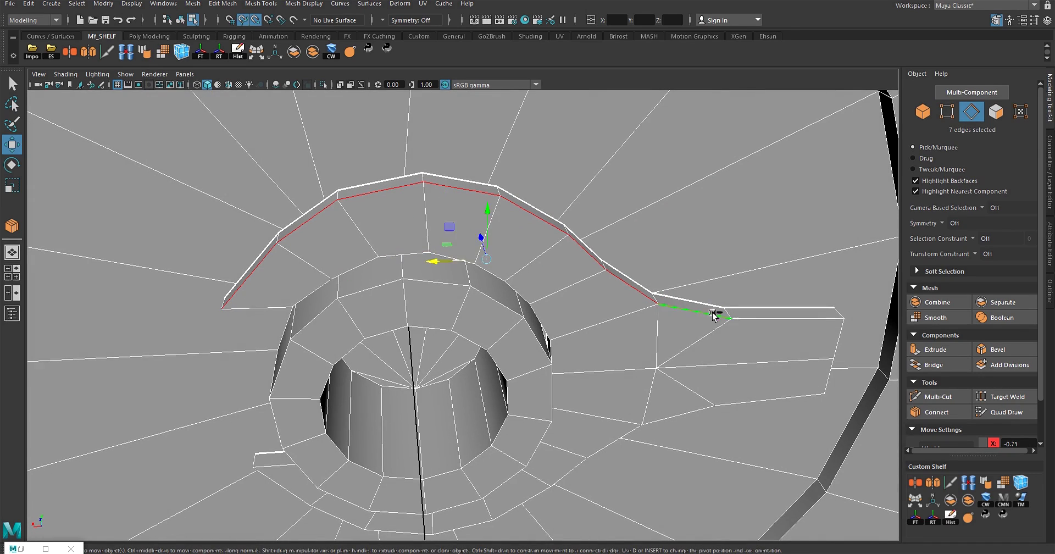
{"action": "left_click", "coordinate": [778, 330], "text": "shift"}
{"action": "left_click", "coordinate": [782, 320], "text": "shift"}
{"action": "left_click", "coordinate": [788, 398], "text": "shift"}
{"action": "left_click", "coordinate": [836, 350], "text": "shift"}
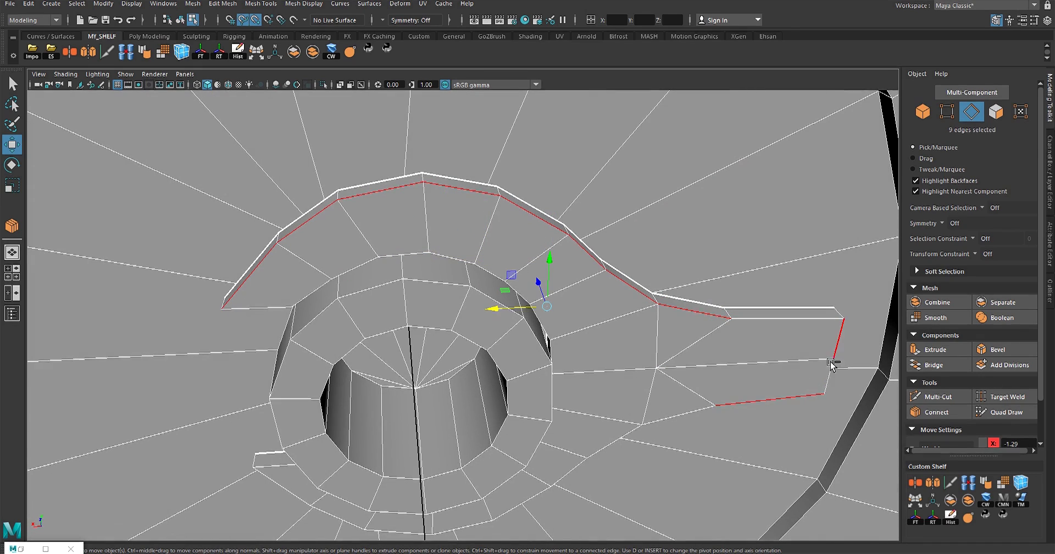
{"action": "left_click", "coordinate": [831, 369], "text": "shift"}
Add the circular edge loops of the disc's front grooves to the edge selection and return to object mode
{"action": "right_click_drag", "start_coordinate": [753, 352], "coordinate": [655, 296], "text": "alt"}
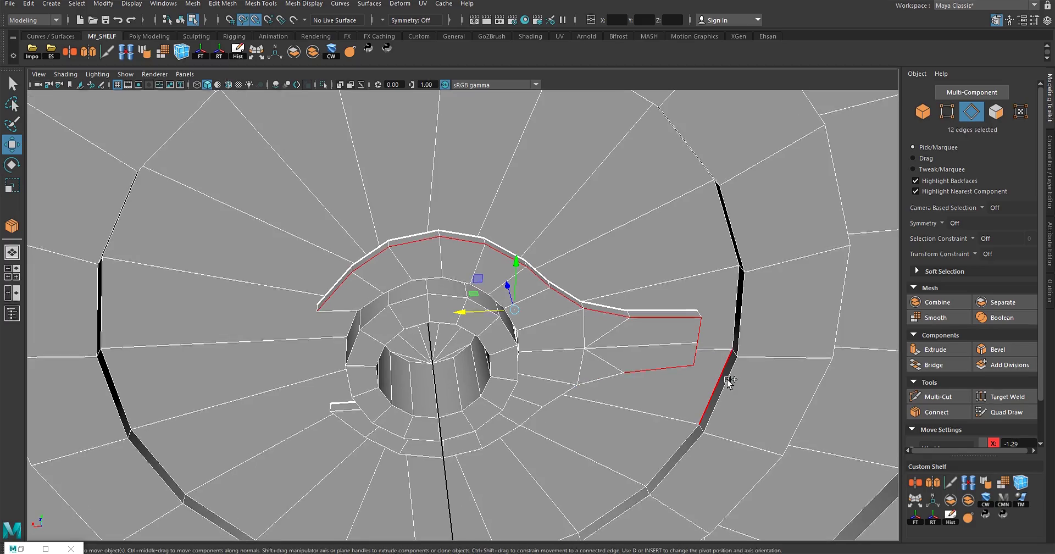
{"action": "double_click", "coordinate": [727, 380], "text": "shift"}
{"action": "double_click", "coordinate": [806, 399], "text": "shift"}
{"action": "left_click_drag", "start_coordinate": [621, 365], "coordinate": [553, 344], "text": "alt"}
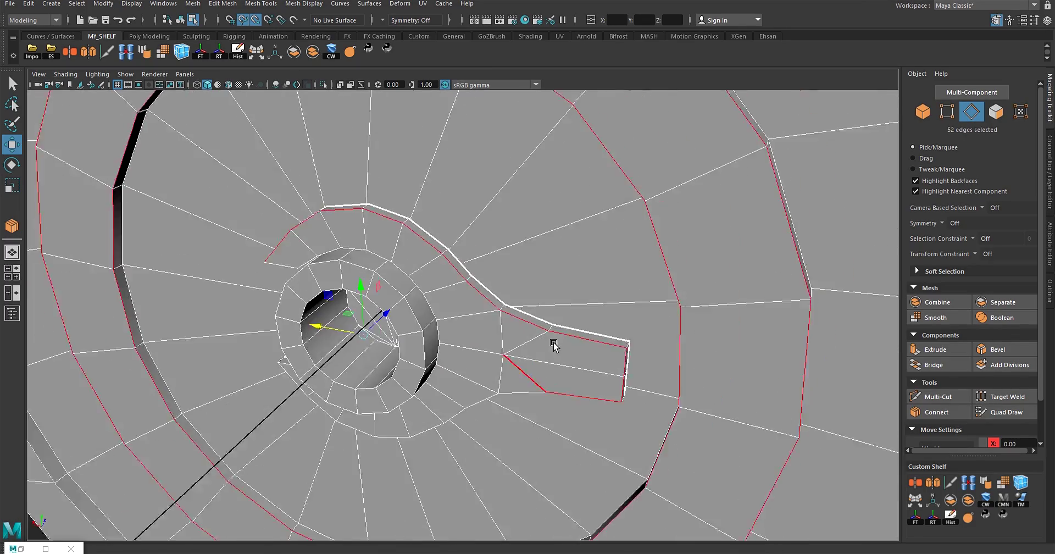
{"action": "right_click_drag", "start_coordinate": [554, 344], "coordinate": [610, 396], "text": "alt"}
{"action": "left_click_drag", "start_coordinate": [610, 396], "coordinate": [355, 288], "text": "alt"}
{"action": "left_click_drag", "start_coordinate": [361, 348], "coordinate": [471, 231], "text": "alt"}
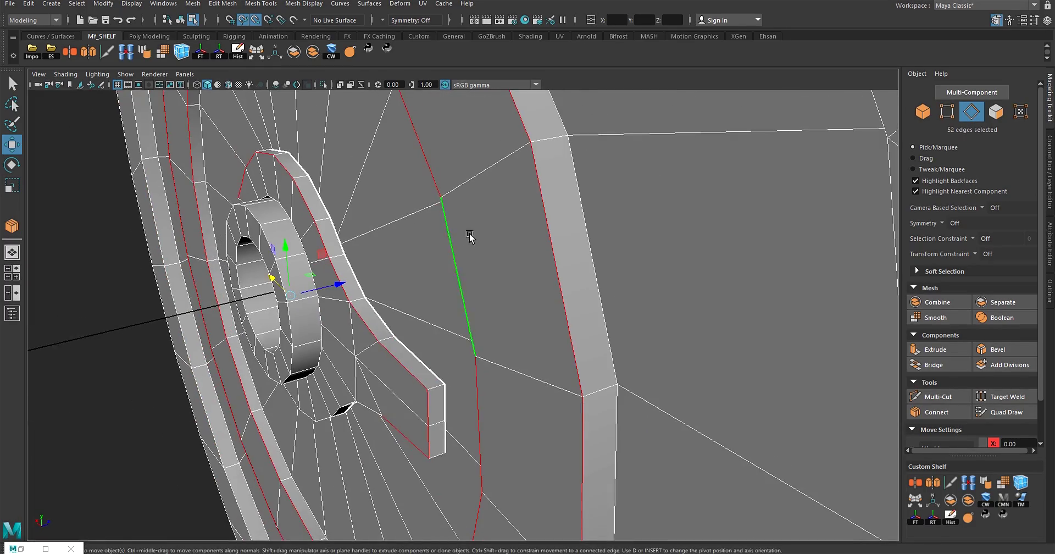
{"action": "left_click_drag", "start_coordinate": [572, 348], "coordinate": [502, 205], "text": "alt"}
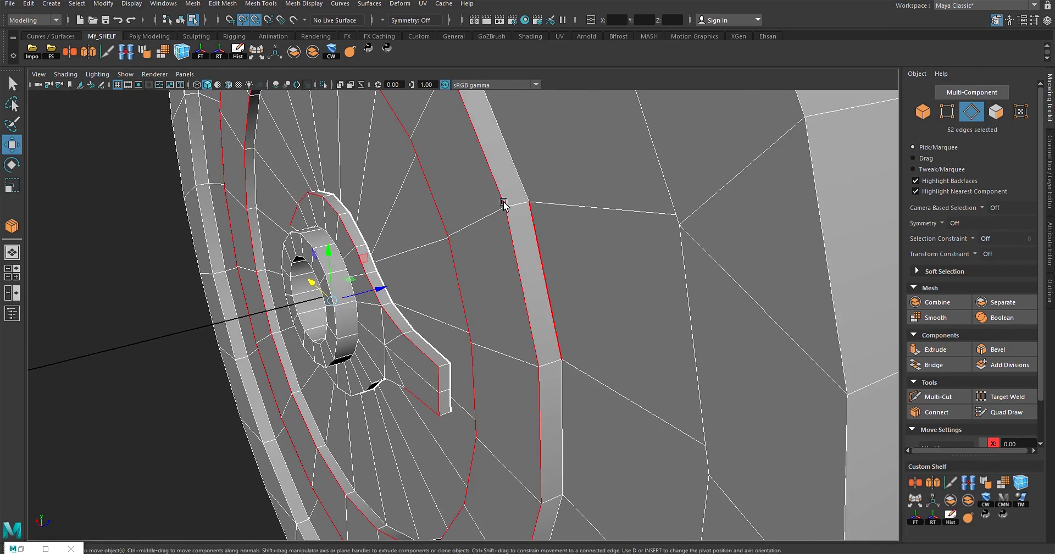
{"action": "double_click", "coordinate": [536, 244], "text": "shift"}
{"action": "left_click_drag", "start_coordinate": [549, 358], "coordinate": [634, 225], "text": "alt"}
{"action": "key", "text": "F8"}
{"action": "left_click", "coordinate": [750, 277]}
Open the UV Editor and reposition its window over the viewport
{"action": "middle_click_drag", "start_coordinate": [703, 276], "coordinate": [786, 311], "text": "alt"}
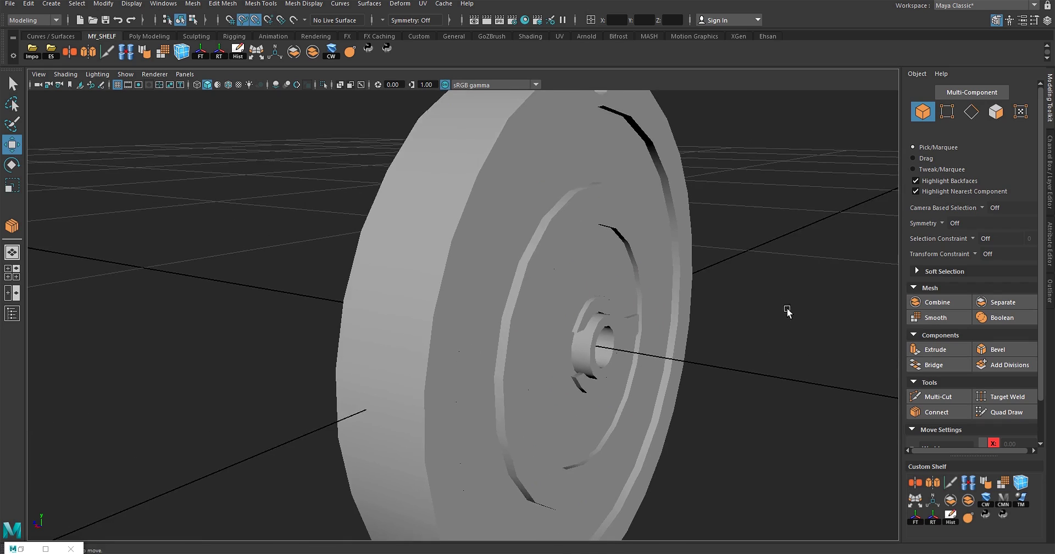
{"action": "left_click_drag", "start_coordinate": [787, 311], "coordinate": [738, 279], "text": "alt"}
{"action": "left_click", "coordinate": [426, 4]}
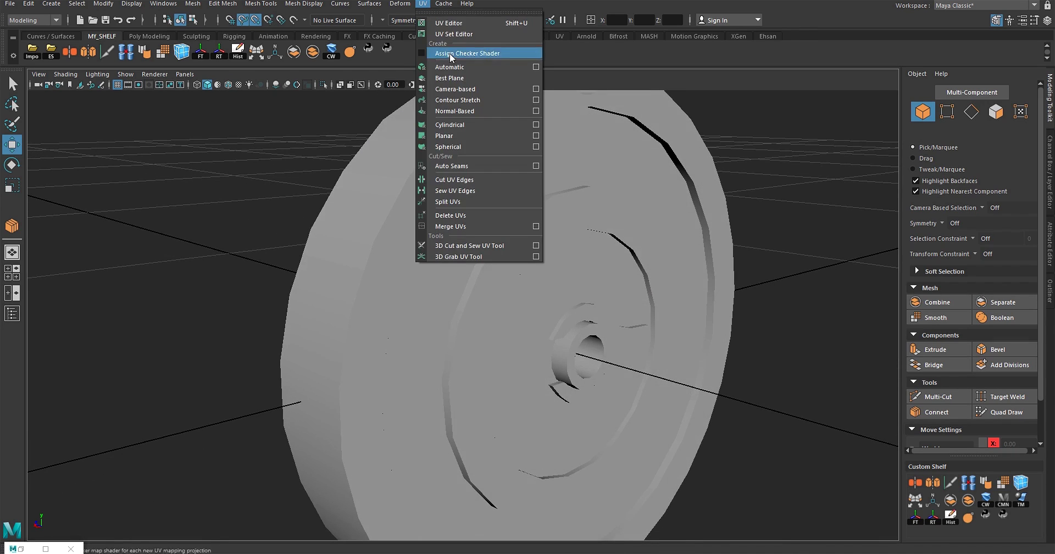
{"action": "left_click", "coordinate": [476, 22]}
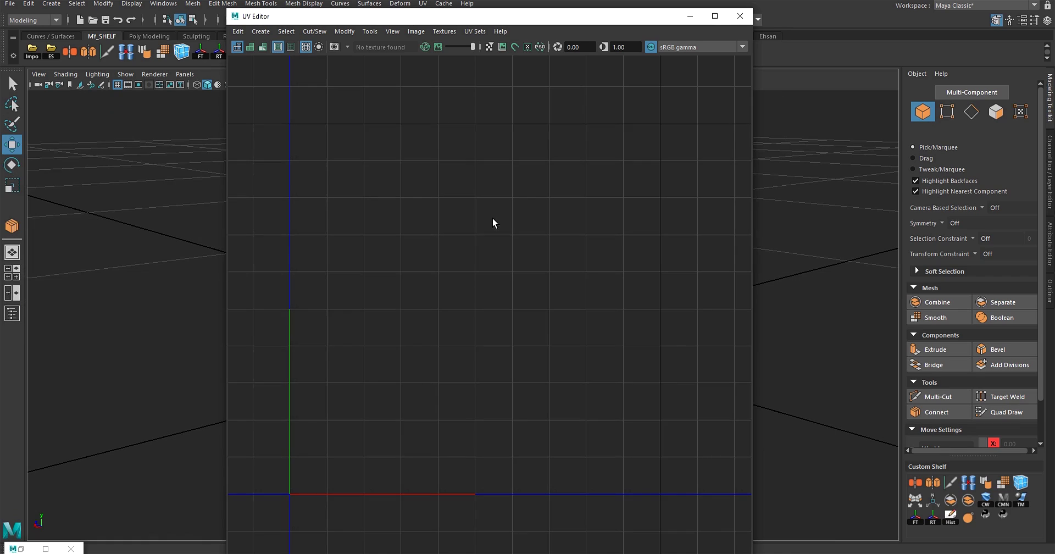
{"action": "left_click_drag", "start_coordinate": [512, 23], "coordinate": [570, 25]}
{"action": "scroll", "coordinate": [591, 268], "scroll_direction": "down", "scroll_amount": 1}
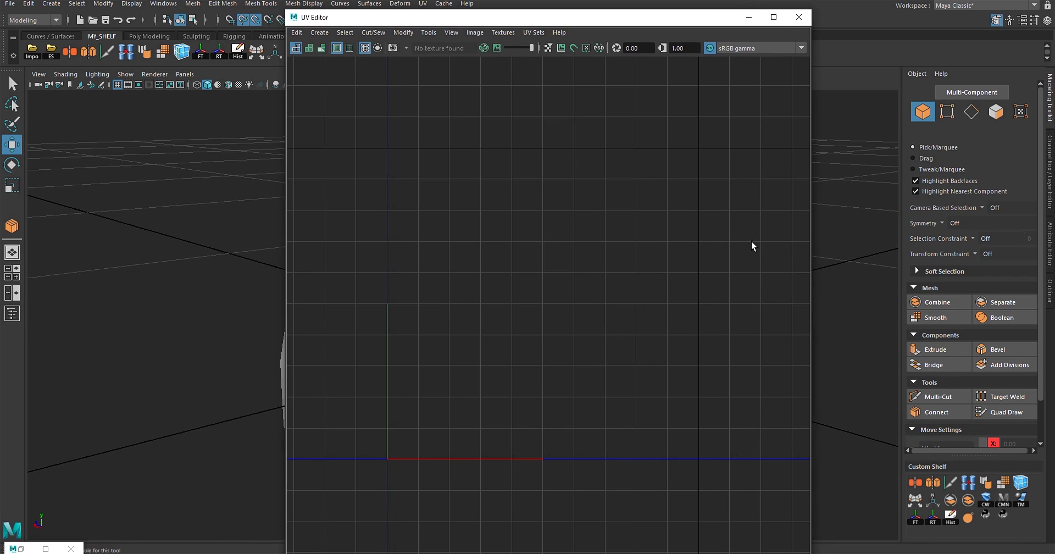
Select all faces of the disc, apply a planar UV projection, and move the UV Editor aside to expose the model
{"action": "left_click", "coordinate": [995, 112]}
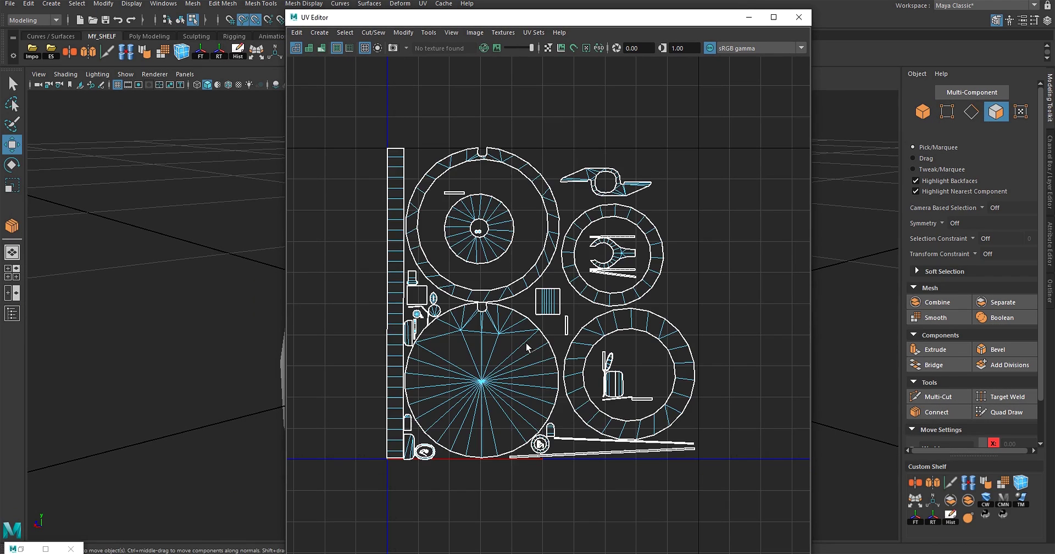
{"action": "right_click_drag", "start_coordinate": [538, 303], "coordinate": [577, 303], "text": "alt"}
{"action": "middle_click_drag", "start_coordinate": [577, 302], "coordinate": [568, 336], "text": "alt"}
{"action": "key", "text": "ctrl+shift+a"}
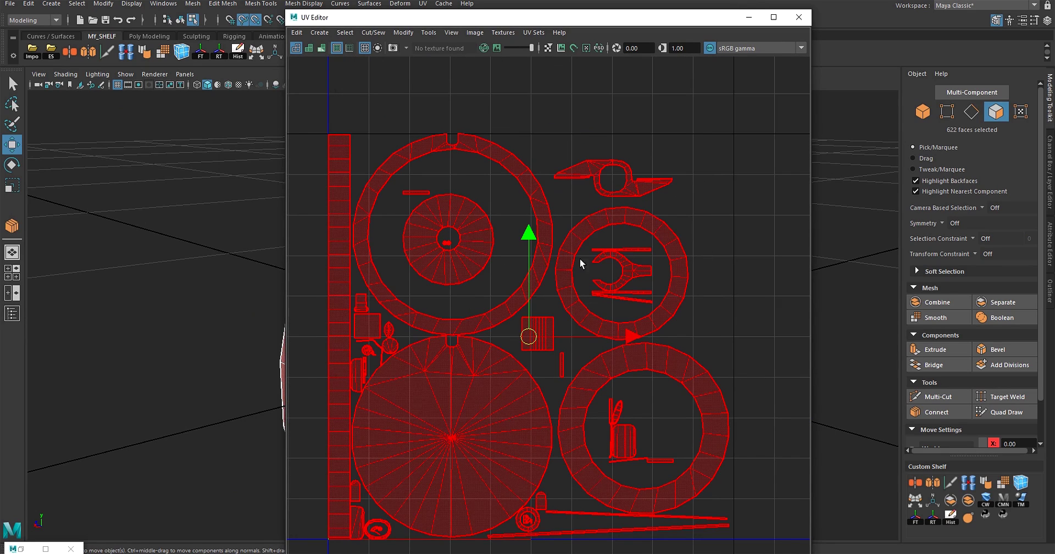
{"action": "right_click_drag", "start_coordinate": [543, 252], "coordinate": [541, 172], "text": "shift"}
{"action": "scroll", "coordinate": [641, 301], "scroll_direction": "down", "scroll_amount": 1}
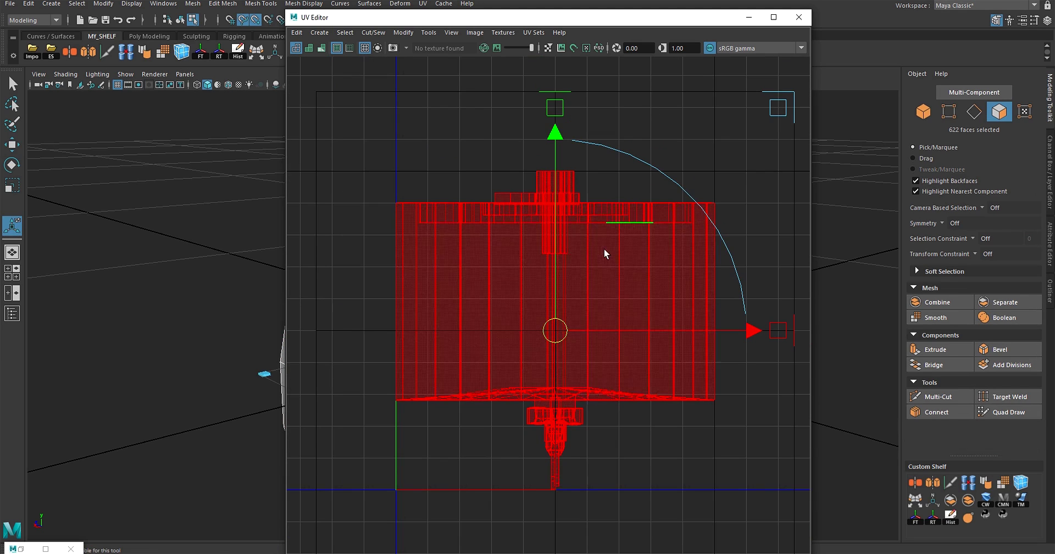
{"action": "left_click_drag", "start_coordinate": [556, 20], "coordinate": [744, 28]}
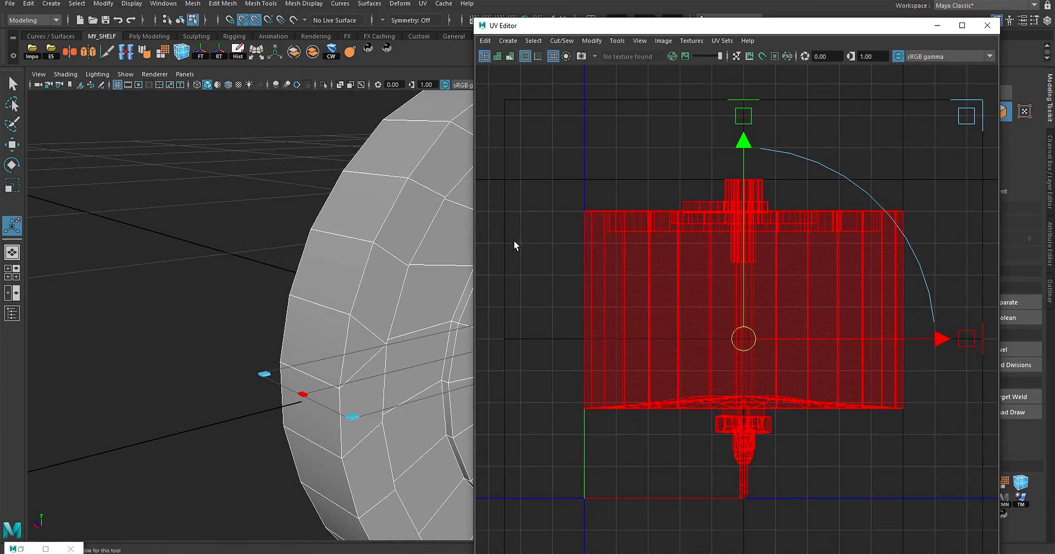
{"action": "middle_click_drag", "start_coordinate": [325, 252], "coordinate": [236, 267], "text": "alt"}
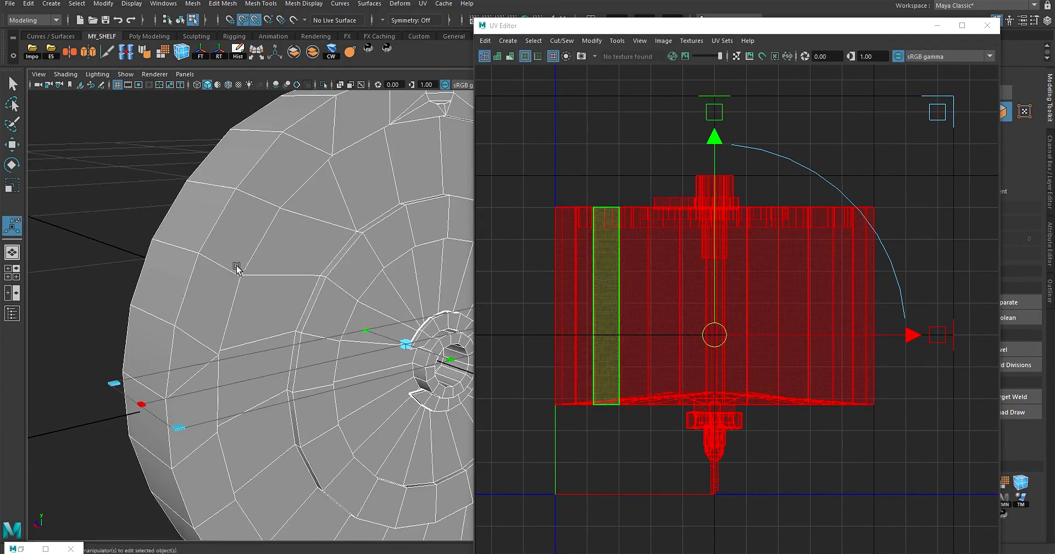
Switch to the Move tool and select all of the disc's UV faces again after clearing the projection manipulator
{"action": "scroll", "coordinate": [236, 267], "scroll_direction": "down", "scroll_amount": 3}
{"action": "left_click", "coordinate": [628, 155]}
{"action": "left_click", "coordinate": [629, 160]}
{"action": "key", "text": "w"}
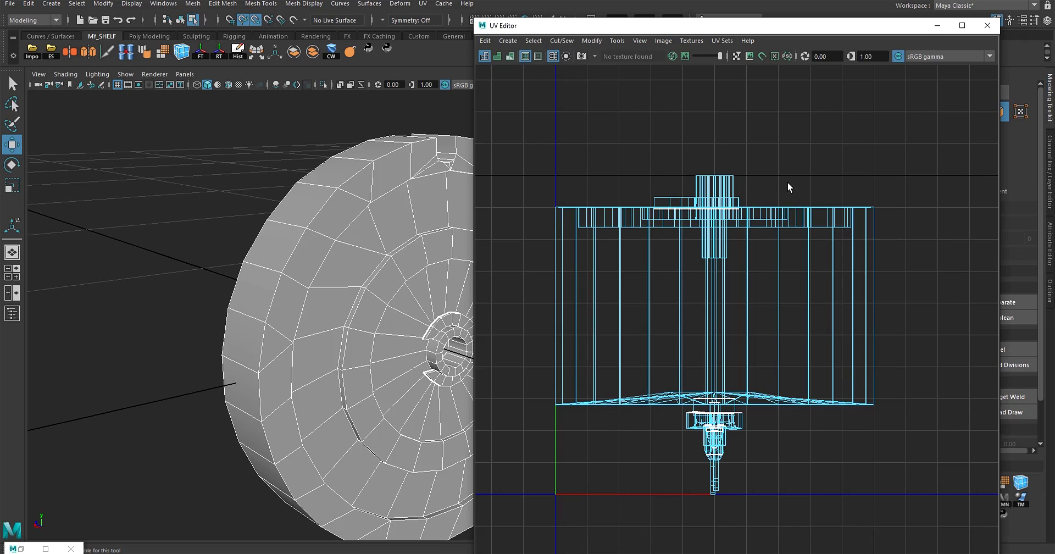
{"action": "double_click", "coordinate": [676, 216]}
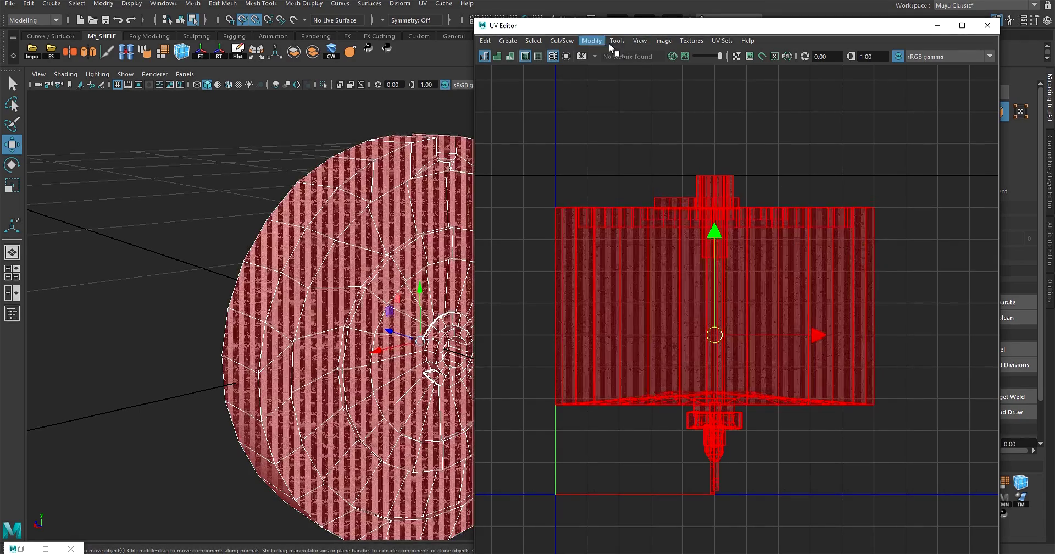
Cut the disc's UVs with Auto Seams, using the Cut along hard edges method
{"action": "left_click", "coordinate": [565, 41]}
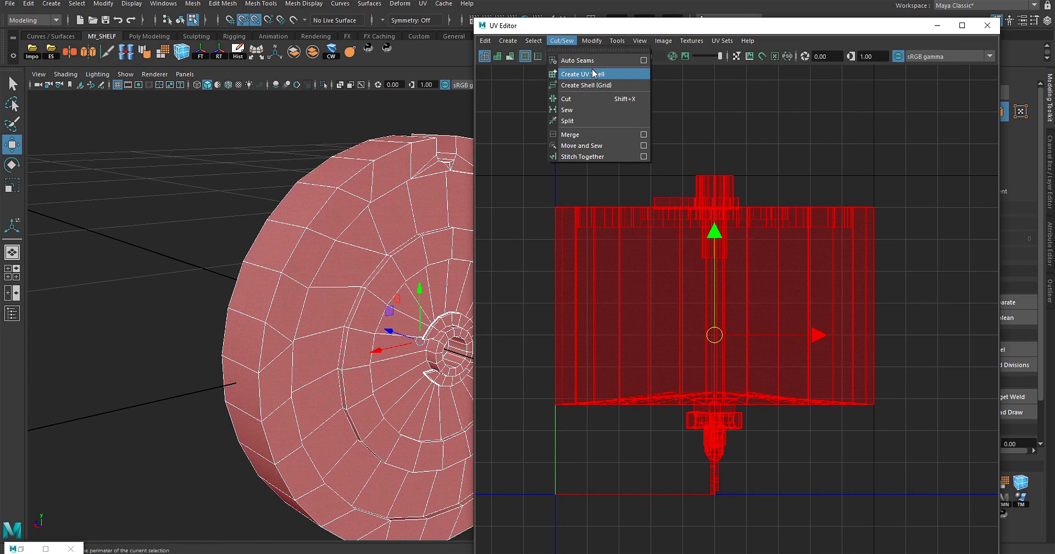
{"action": "left_click", "coordinate": [644, 61]}
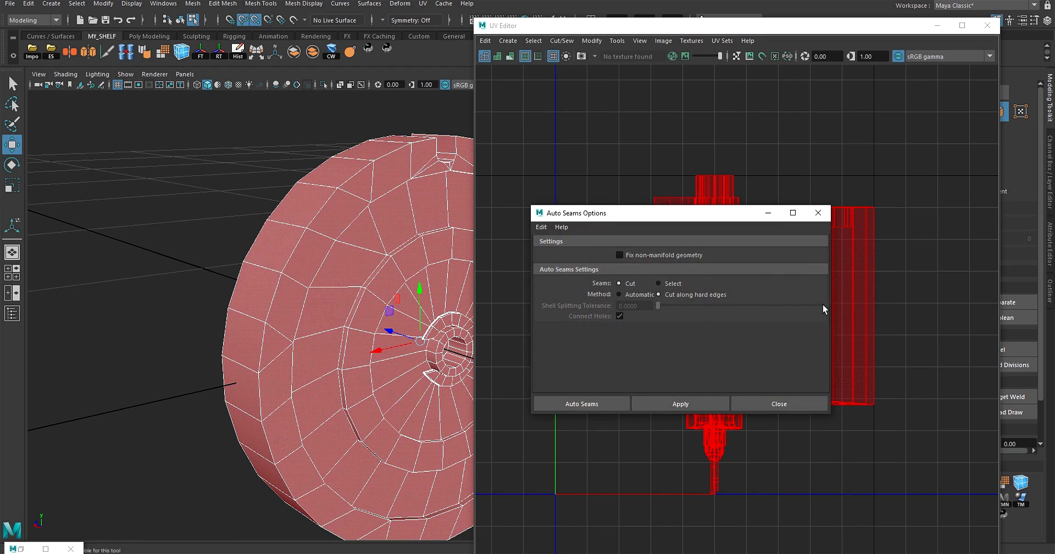
{"action": "left_click", "coordinate": [619, 295]}
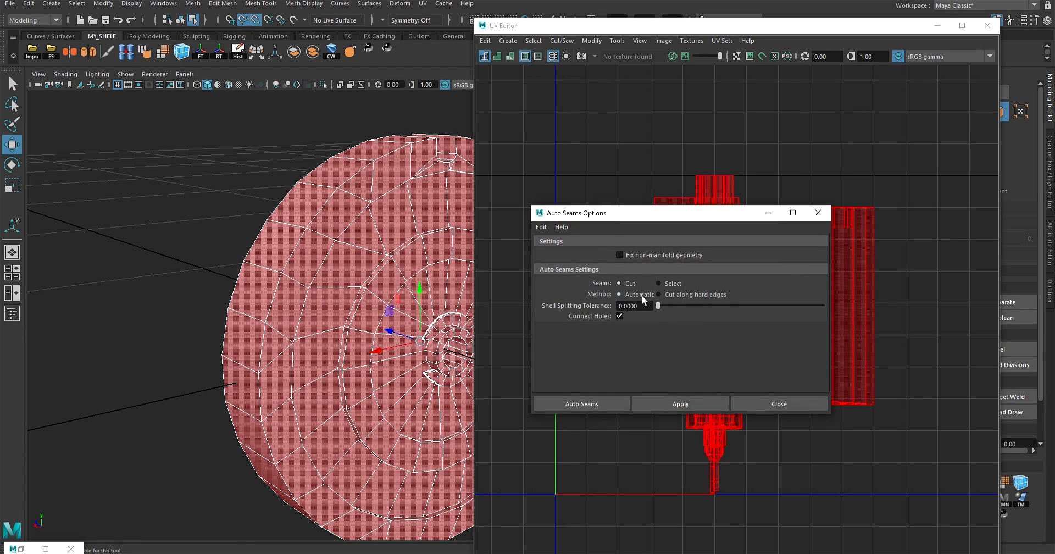
{"action": "left_click", "coordinate": [659, 294]}
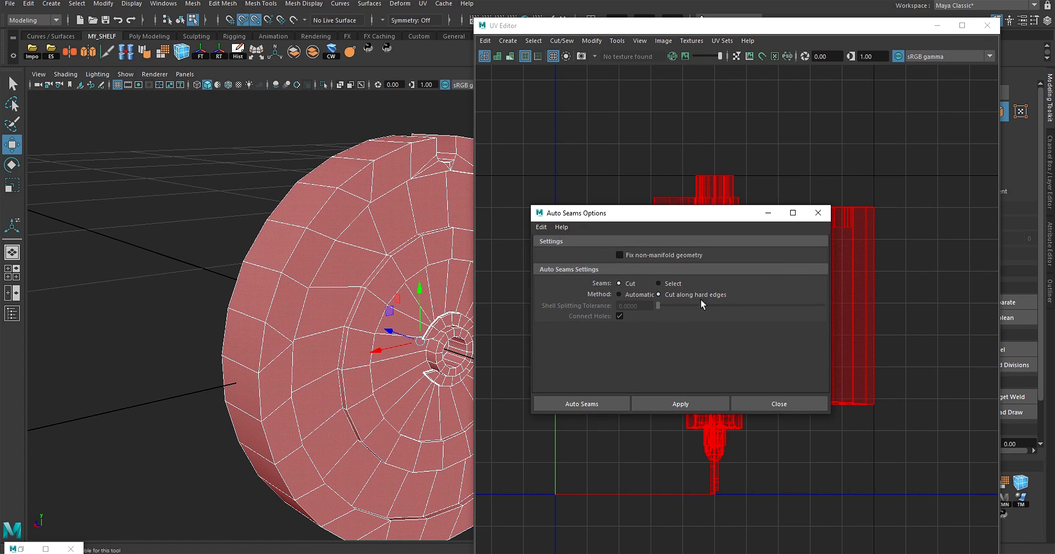
{"action": "left_click", "coordinate": [697, 405]}
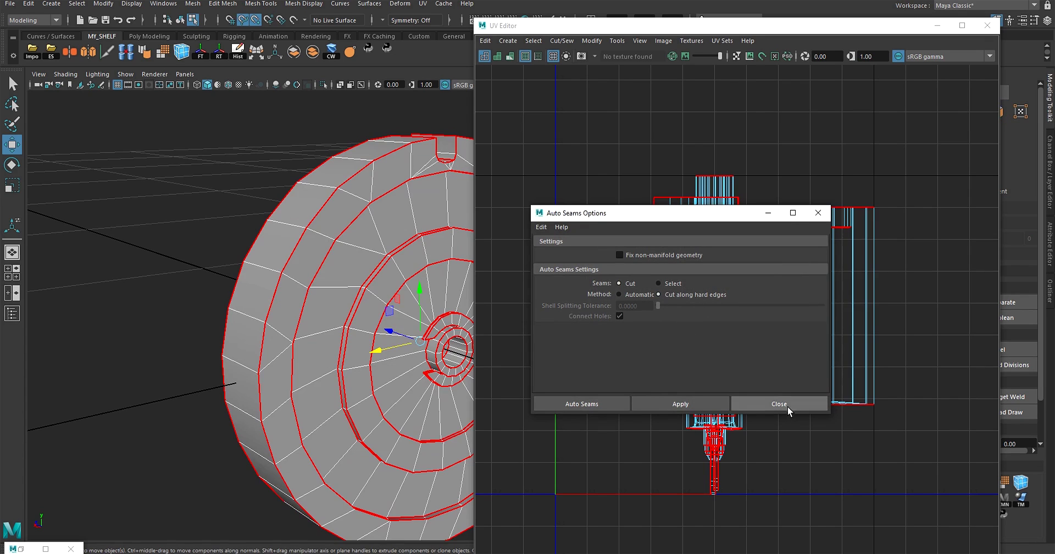
{"action": "left_click", "coordinate": [787, 407]}
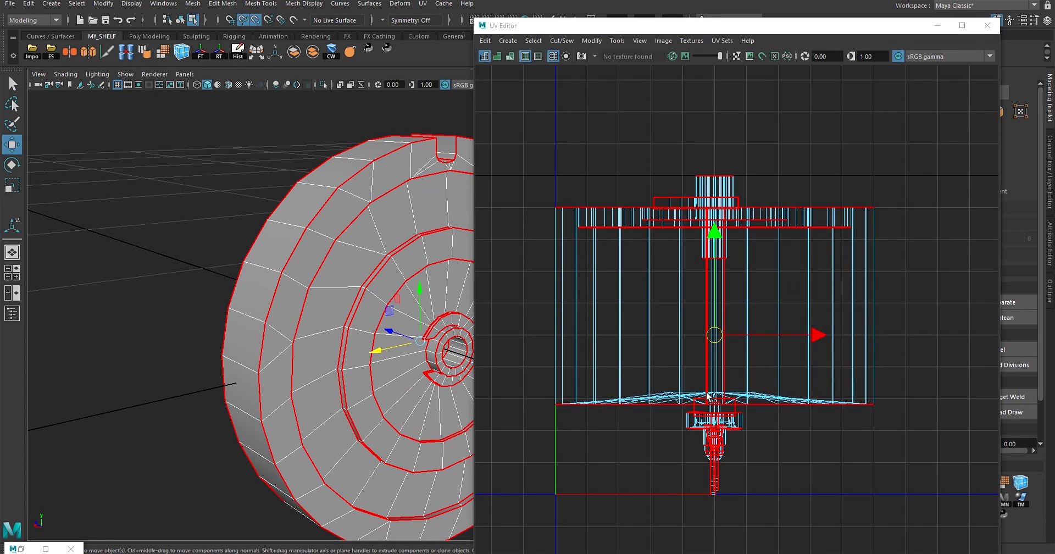
Reposition the UV Editor to expose the modeling tools, reselect all the disc's faces and unfold their UVs
{"action": "left_click", "coordinate": [639, 457]}
{"action": "left_click_drag", "start_coordinate": [800, 30], "coordinate": [731, 40]}
{"action": "double_click", "coordinate": [693, 361]}
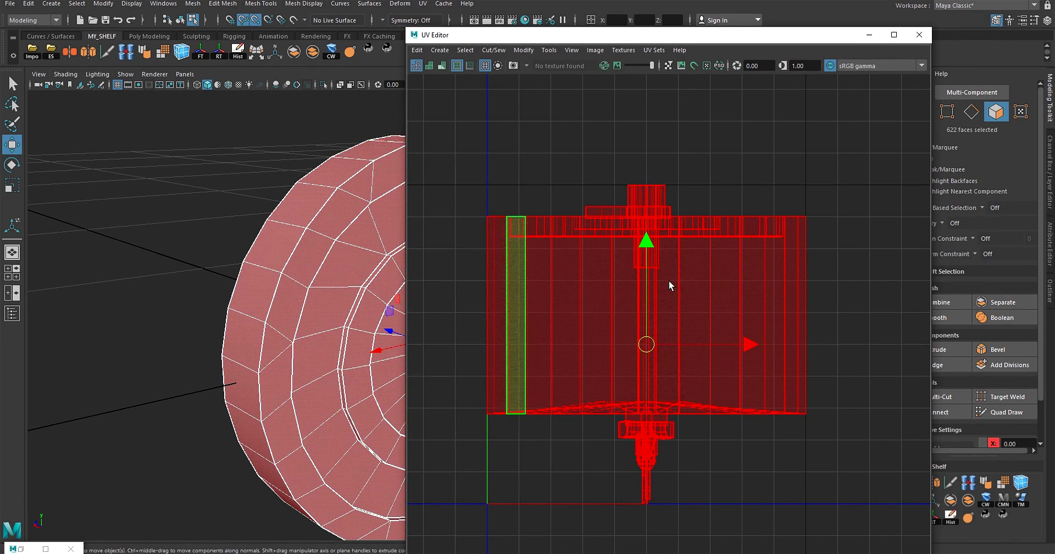
{"action": "right_click", "coordinate": [670, 282], "text": "shift"}
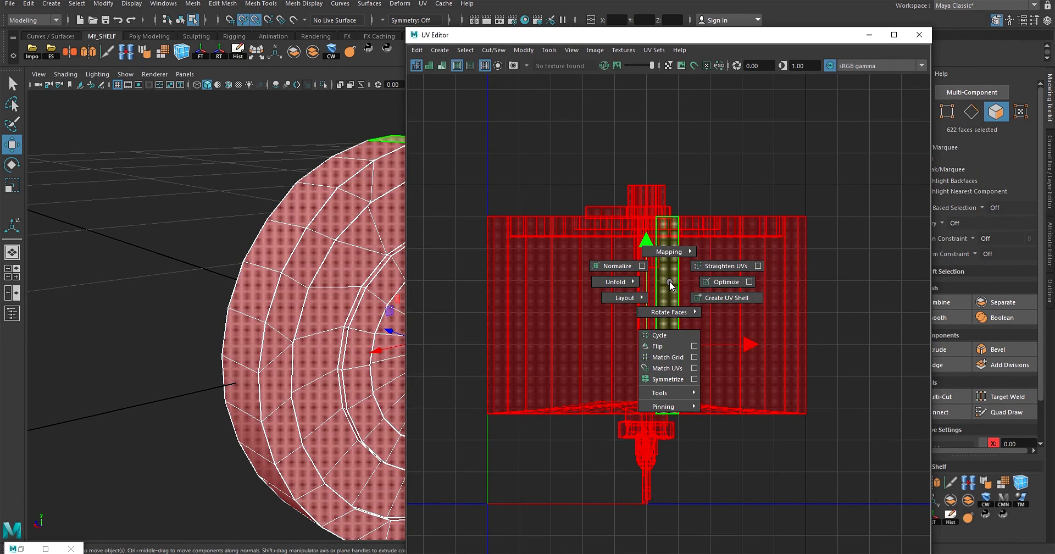
{"action": "right_click_drag", "start_coordinate": [670, 282], "coordinate": [552, 285], "text": "shift"}
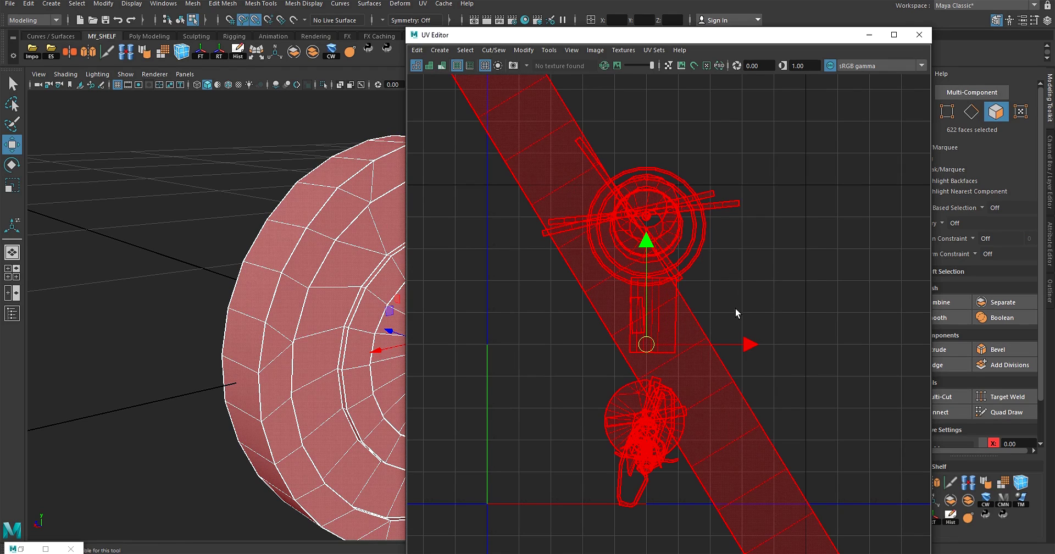
Lay out the unfolded UV shells using the Unfold3D method and minimize the layout options
{"action": "right_click_drag", "start_coordinate": [754, 293], "coordinate": [655, 332], "text": "shift"}
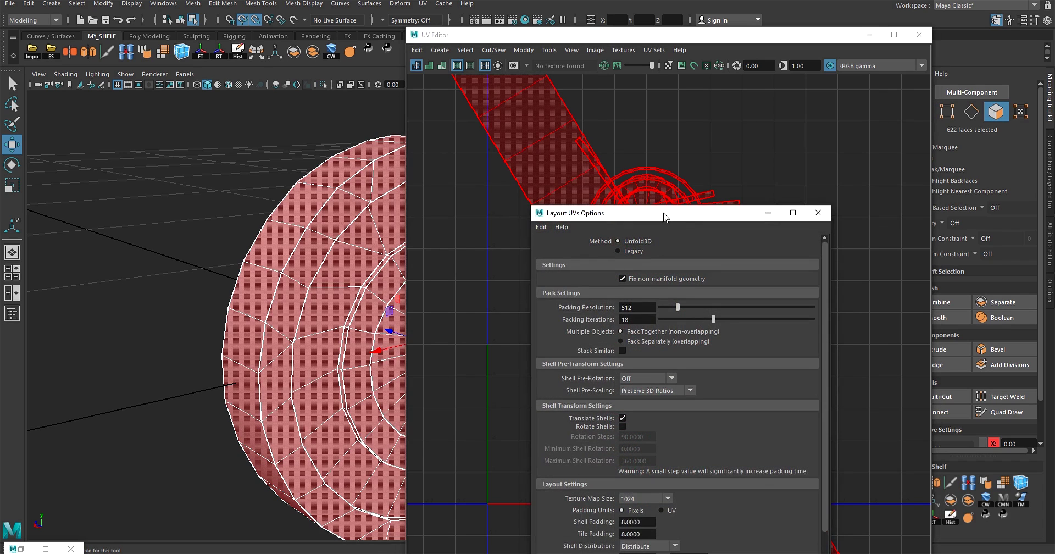
{"action": "left_click_drag", "start_coordinate": [664, 216], "coordinate": [656, 97]}
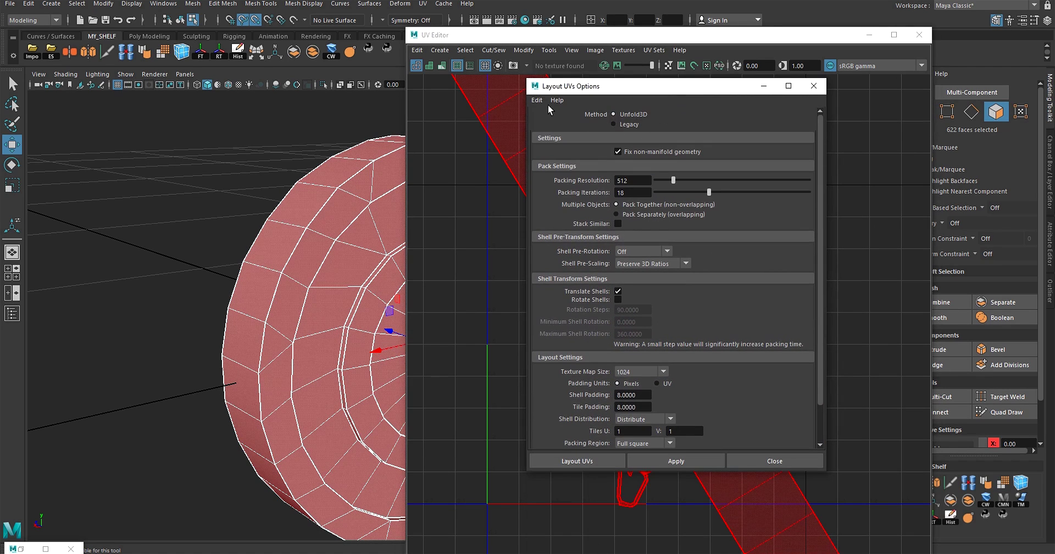
{"action": "scroll", "coordinate": [653, 219], "scroll_direction": "down", "scroll_amount": 3}
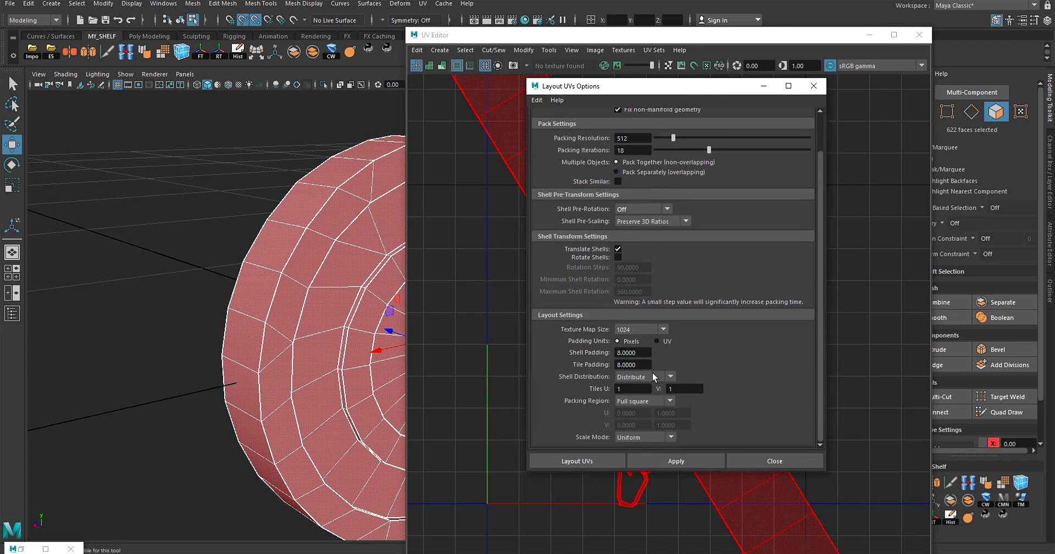
{"action": "scroll", "coordinate": [627, 363], "scroll_direction": "up", "scroll_amount": 3}
{"action": "left_click", "coordinate": [693, 461]}
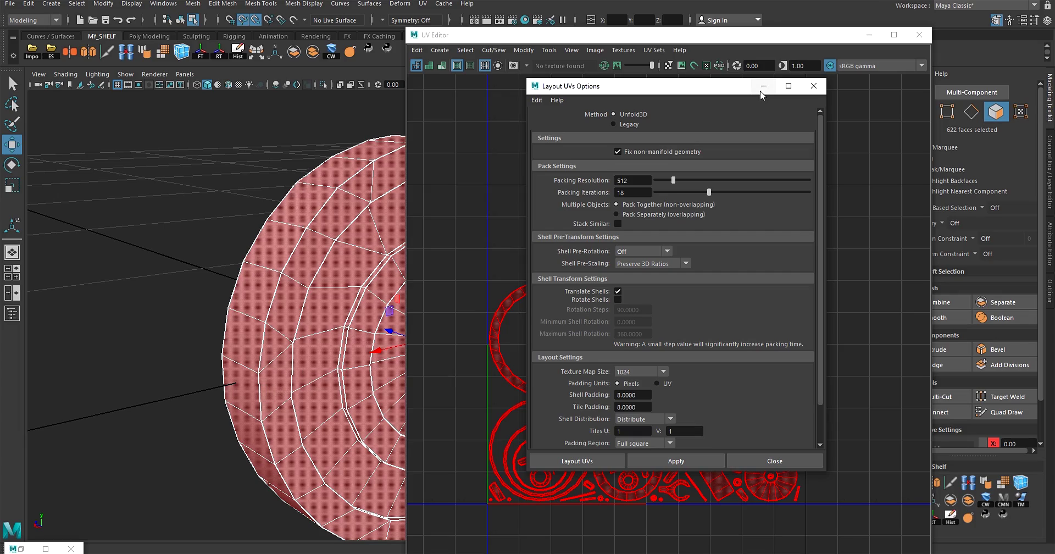
{"action": "left_click", "coordinate": [762, 89]}
Examine the packed UV shells alongside the disc model and clear the face selection
{"action": "scroll", "coordinate": [661, 407], "scroll_direction": "up", "scroll_amount": 3}
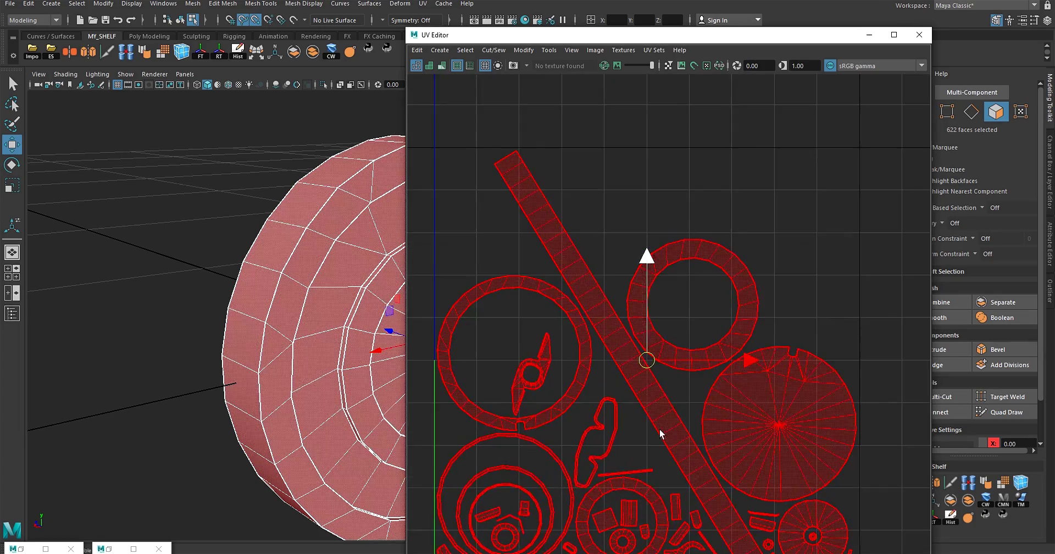
{"action": "middle_click_drag", "start_coordinate": [735, 419], "coordinate": [727, 349], "text": "alt"}
{"action": "scroll", "coordinate": [717, 269], "scroll_direction": "down", "scroll_amount": 2}
{"action": "scroll", "coordinate": [717, 360], "scroll_direction": "up", "scroll_amount": 2}
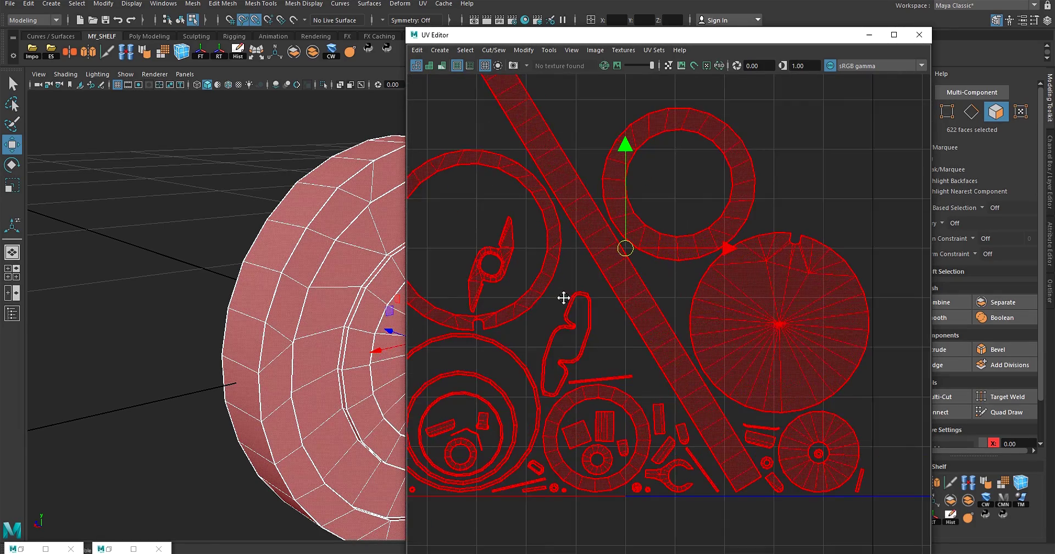
{"action": "middle_click_drag", "start_coordinate": [564, 298], "coordinate": [691, 302], "text": "alt"}
{"action": "middle_click_drag", "start_coordinate": [297, 342], "coordinate": [173, 302], "text": "alt"}
{"action": "left_click", "coordinate": [669, 355]}
{"action": "middle_click_drag", "start_coordinate": [711, 364], "coordinate": [504, 405], "text": "alt"}
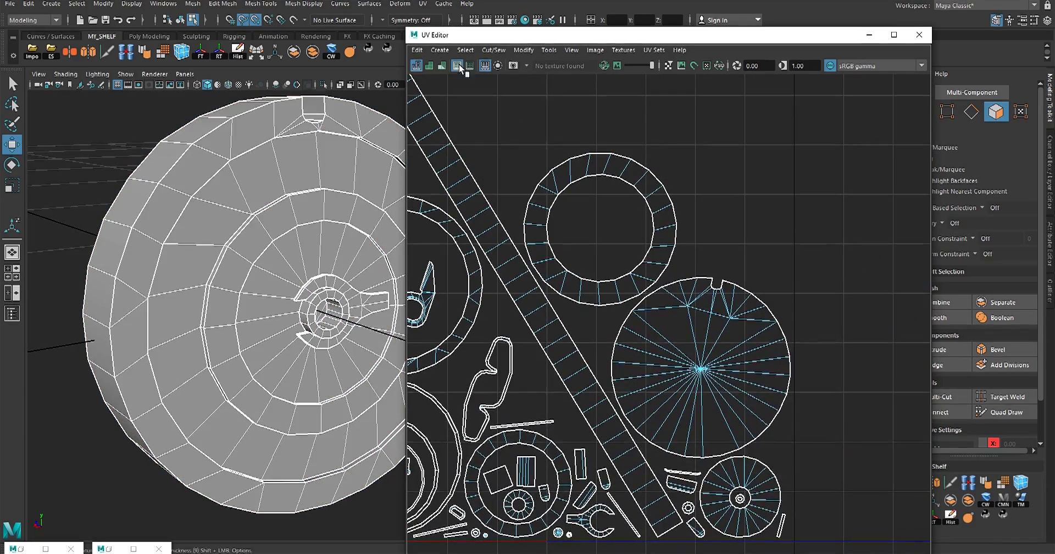
Check the UV shells with the distortion and shaded displays, then return to the wireframe display
{"action": "left_click", "coordinate": [441, 65]}
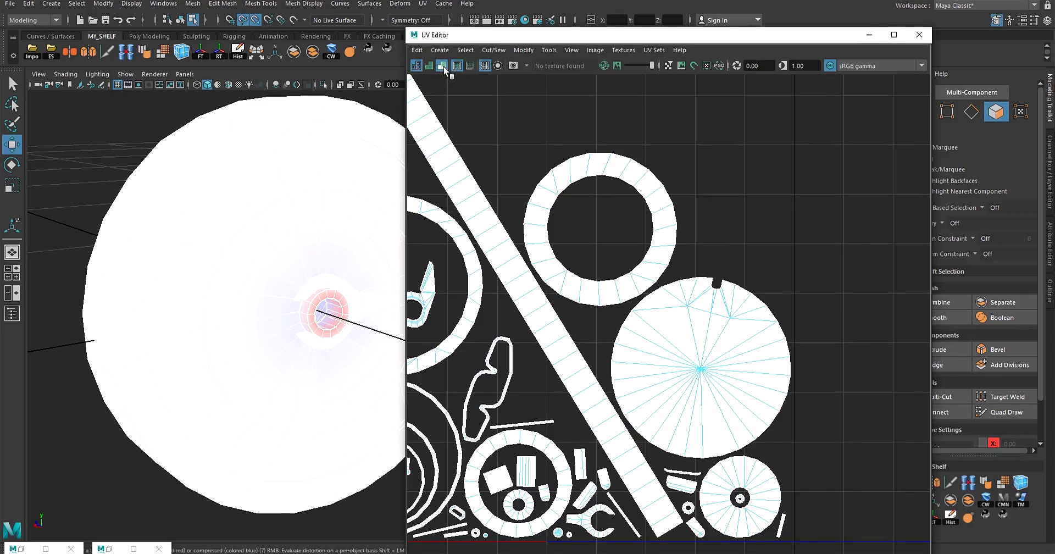
{"action": "left_click", "coordinate": [441, 65]}
{"action": "left_click", "coordinate": [428, 65]}
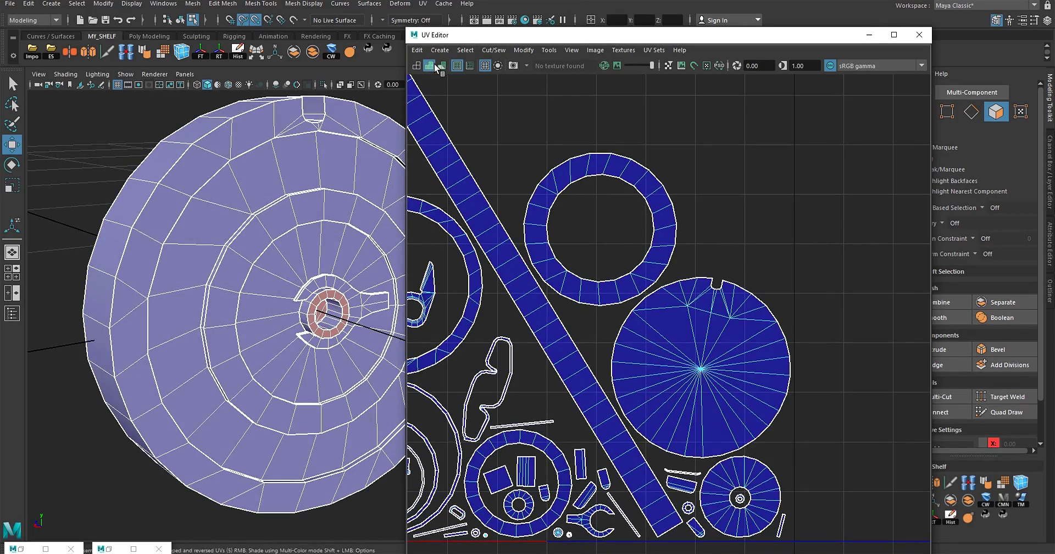
{"action": "left_click", "coordinate": [416, 65]}
Highlight the texture borders, inspect the seams around the disc's rim and grooves, and turn the highlighting off
{"action": "left_click", "coordinate": [458, 66]}
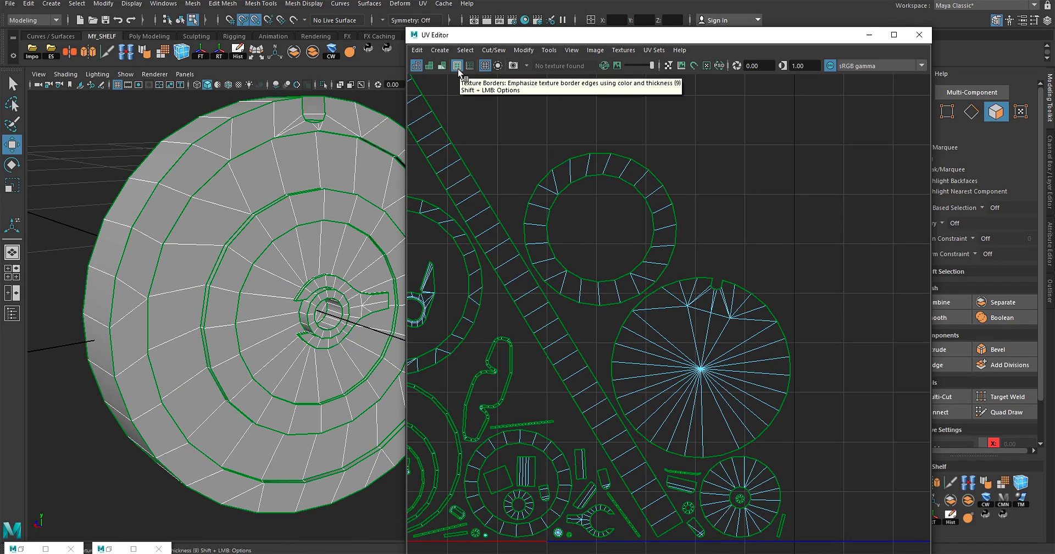
{"action": "left_click_drag", "start_coordinate": [292, 220], "coordinate": [313, 195], "text": "alt"}
{"action": "right_click_drag", "start_coordinate": [283, 248], "coordinate": [240, 207], "text": "alt"}
{"action": "left_click_drag", "start_coordinate": [241, 207], "coordinate": [219, 250], "text": "alt"}
{"action": "left_click_drag", "start_coordinate": [247, 106], "coordinate": [275, 183], "text": "alt"}
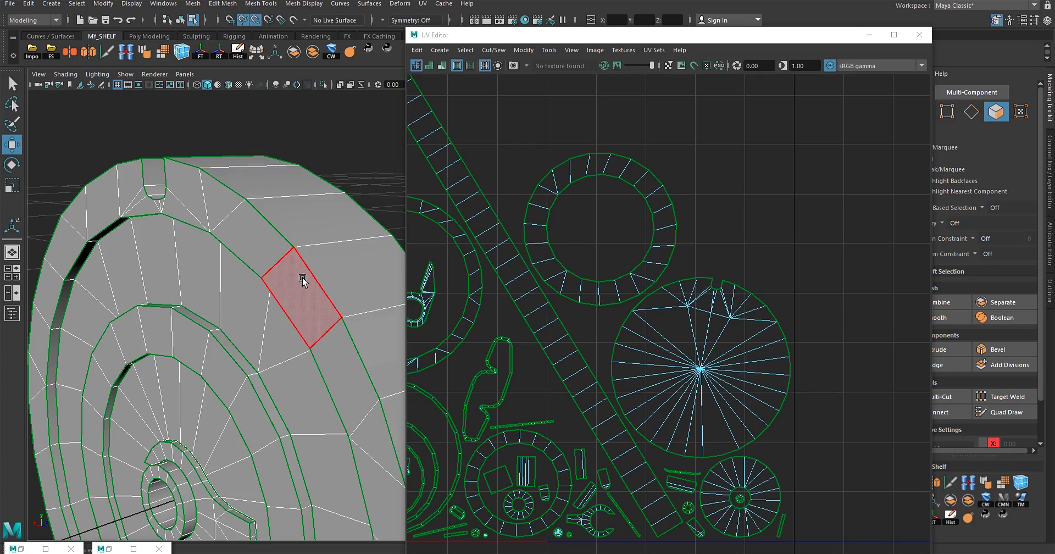
{"action": "left_click_drag", "start_coordinate": [308, 266], "coordinate": [181, 259], "text": "alt"}
{"action": "left_click", "coordinate": [461, 66]}
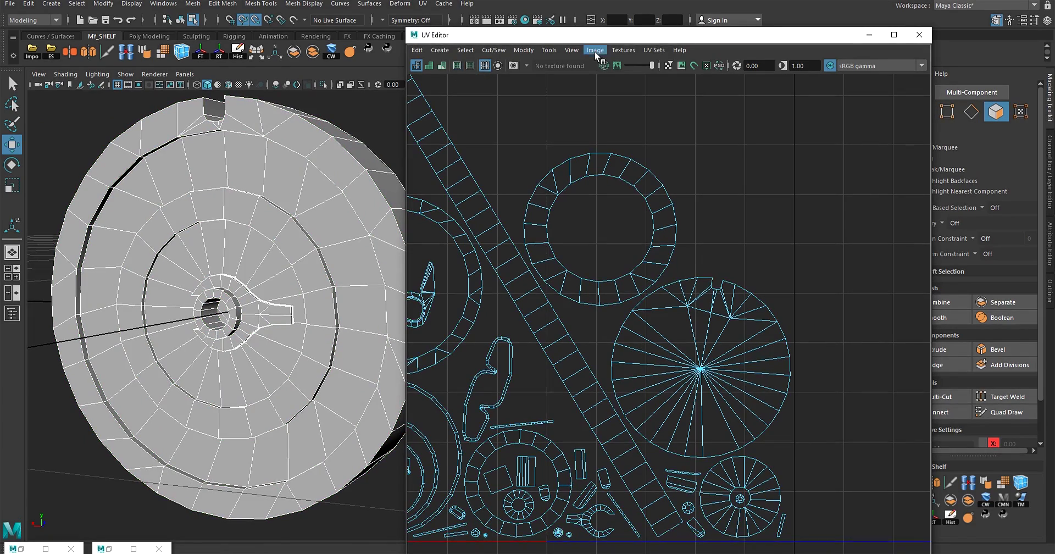
Turn on the Checker Map texture and inspect the pattern on the disc's front and rim
{"action": "left_click", "coordinate": [621, 50]}
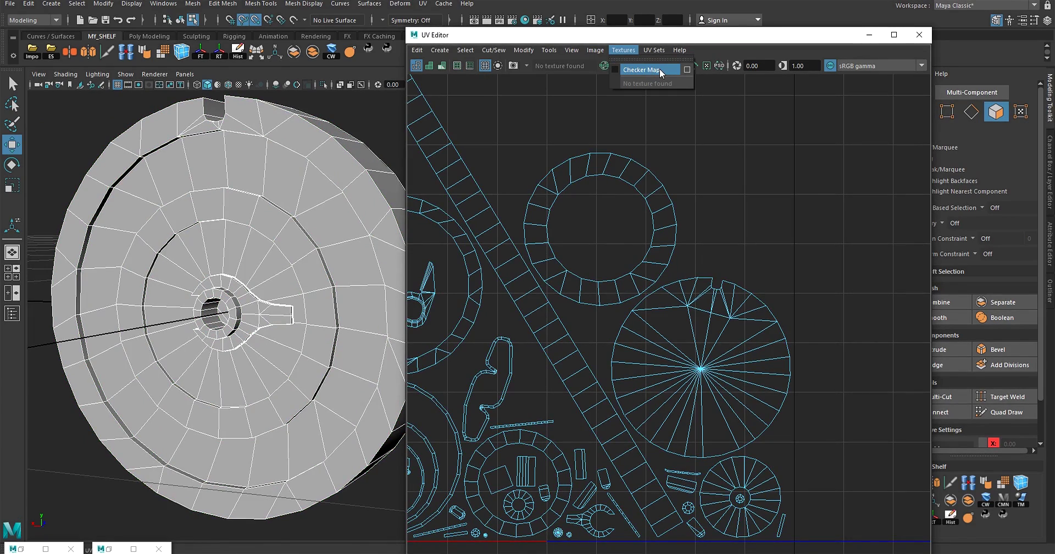
{"action": "left_click", "coordinate": [642, 70]}
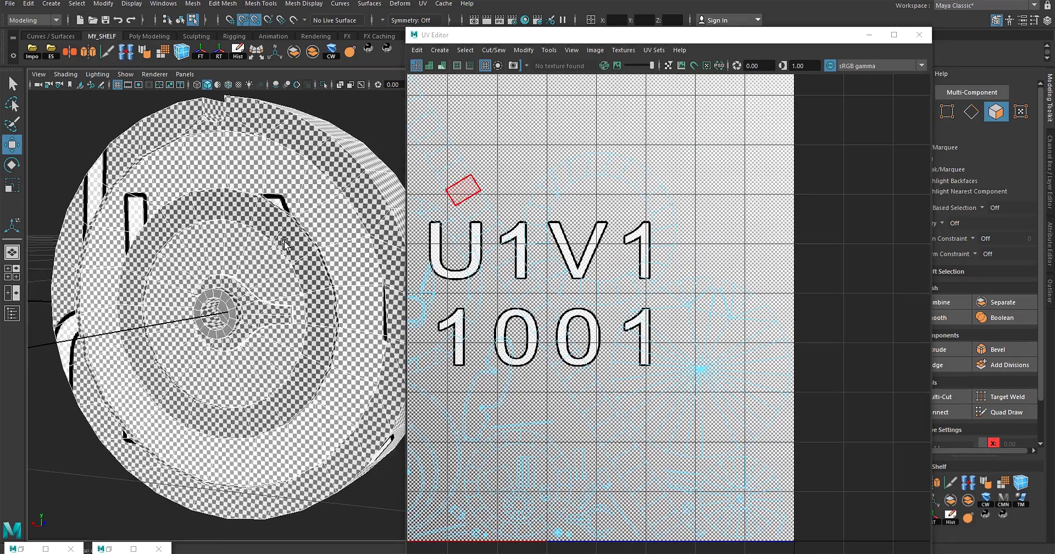
{"action": "scroll", "coordinate": [265, 300], "scroll_direction": "up", "scroll_amount": 5}
{"action": "left_click_drag", "start_coordinate": [265, 300], "coordinate": [231, 220], "text": "alt"}
{"action": "scroll", "coordinate": [165, 201], "scroll_direction": "down", "scroll_amount": 5}
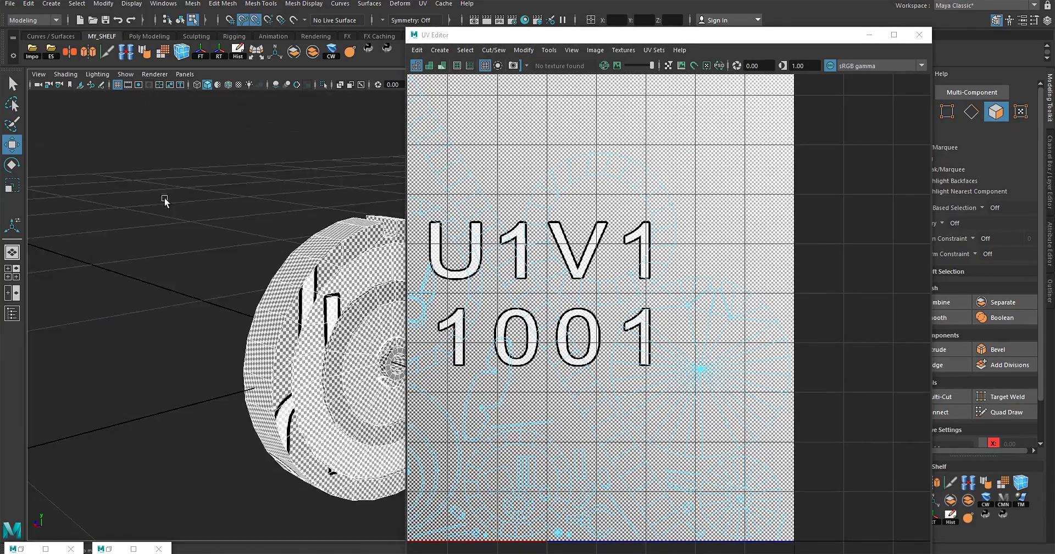
{"action": "left_click_drag", "start_coordinate": [165, 200], "coordinate": [237, 241], "text": "alt"}
Minimize the UV Editor and examine the checker pattern around the disc's center hub up close
{"action": "left_click", "coordinate": [870, 35]}
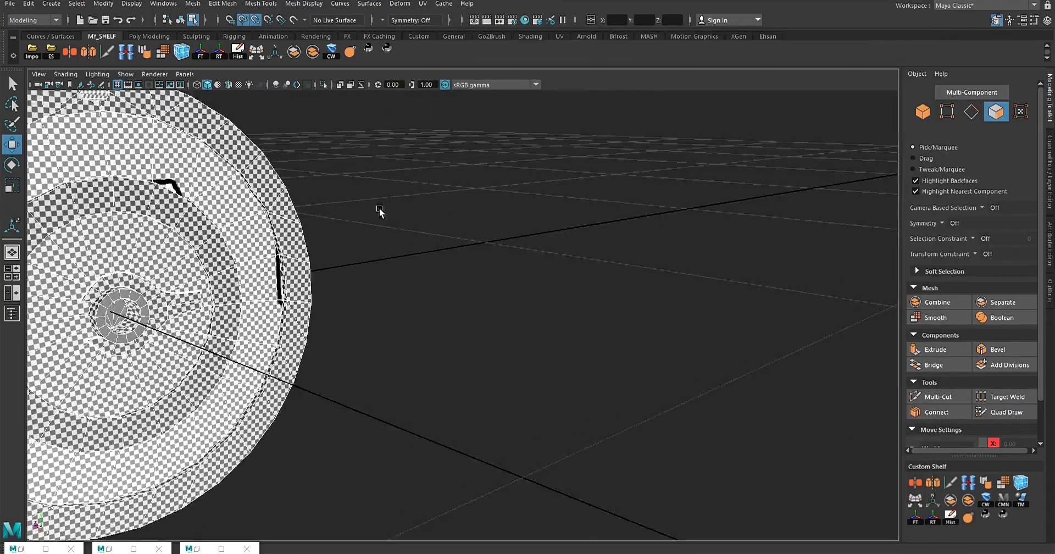
{"action": "left_click_drag", "start_coordinate": [380, 212], "coordinate": [528, 259], "text": "alt"}
{"action": "scroll", "coordinate": [603, 316], "scroll_direction": "up", "scroll_amount": 6}
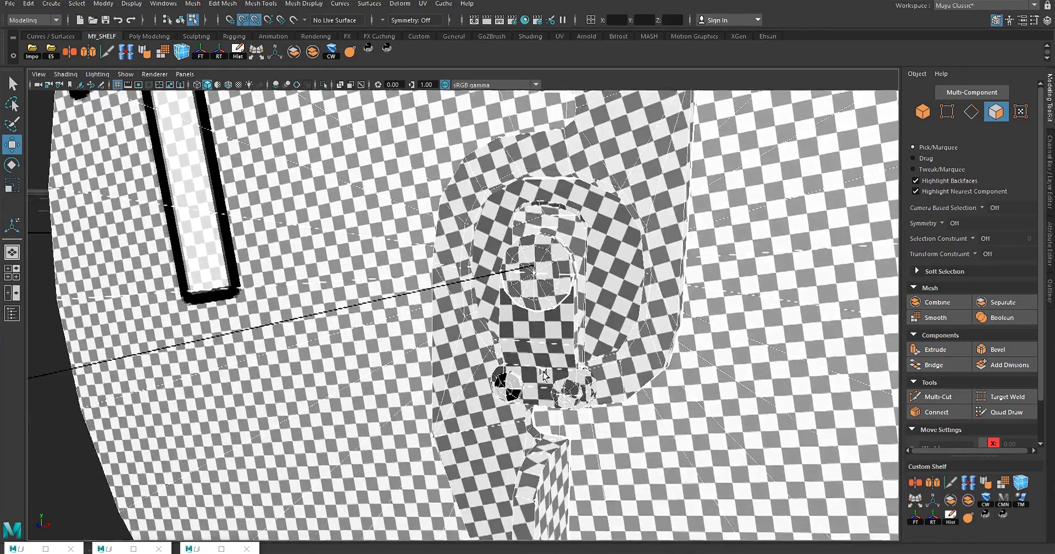